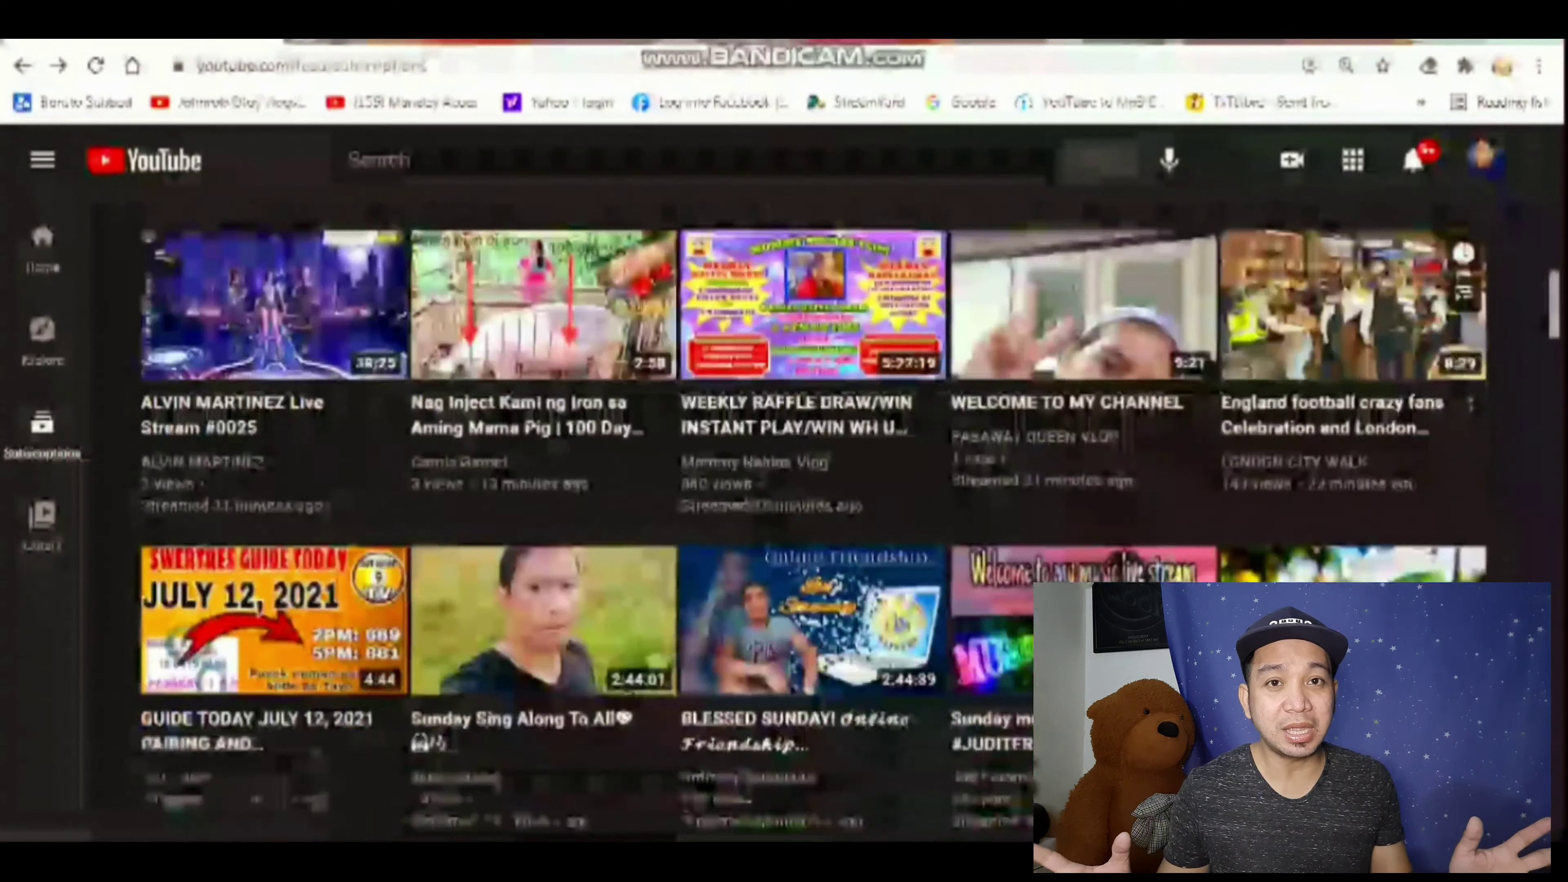
# View the scheduled "GOD OF WAR WALK THROUGH GAME PLAY" stream from the subscriptions feed and return to the feed.
pyautogui.scroll(-2, 784, 495)
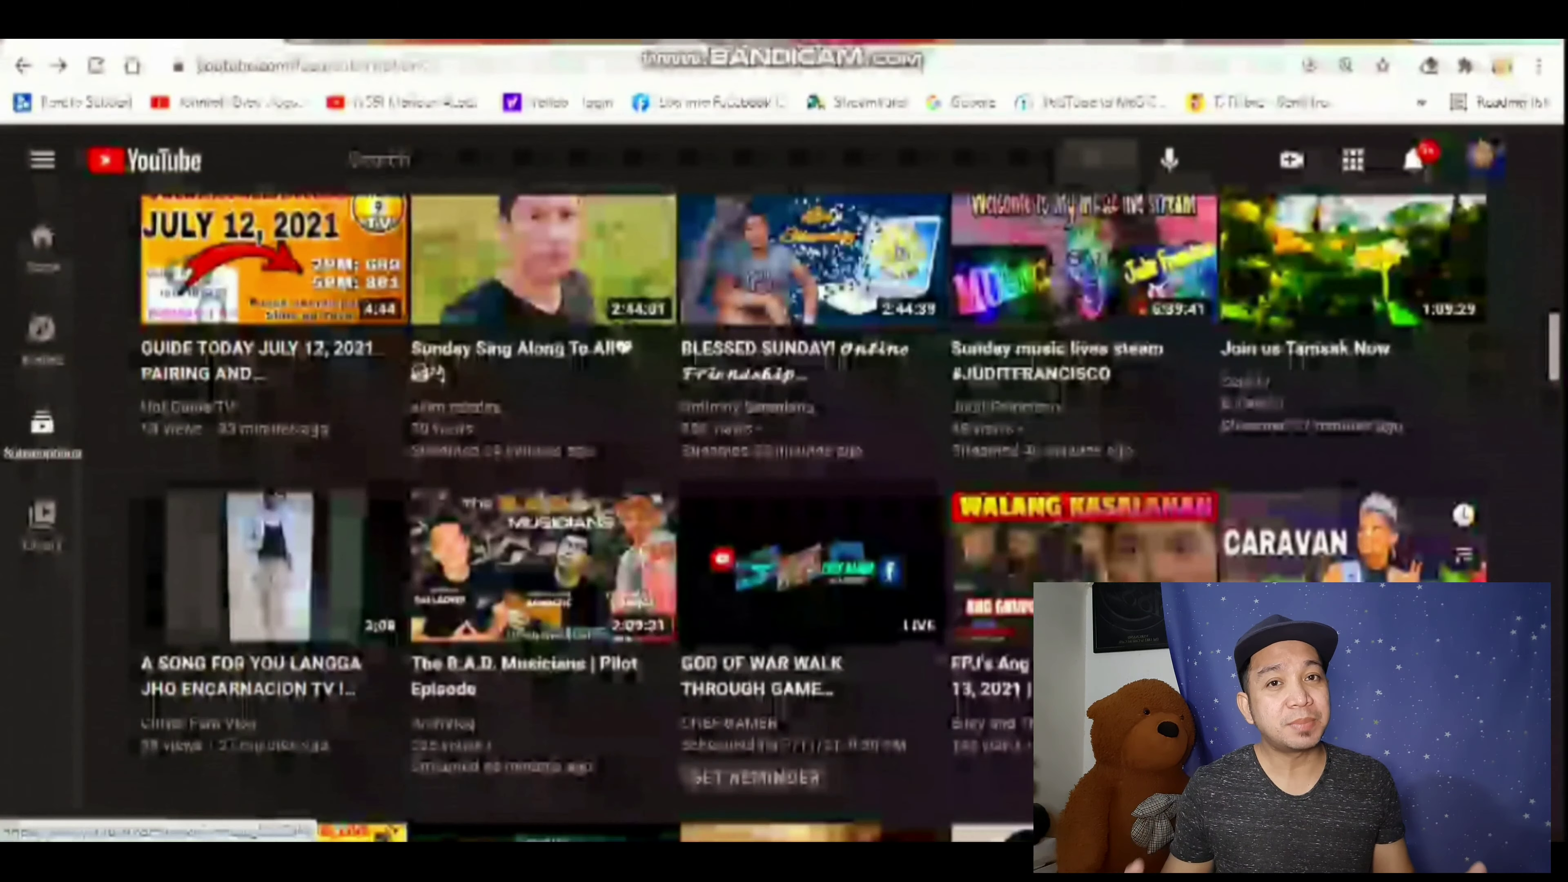
pyautogui.scroll(-2, 784, 495)
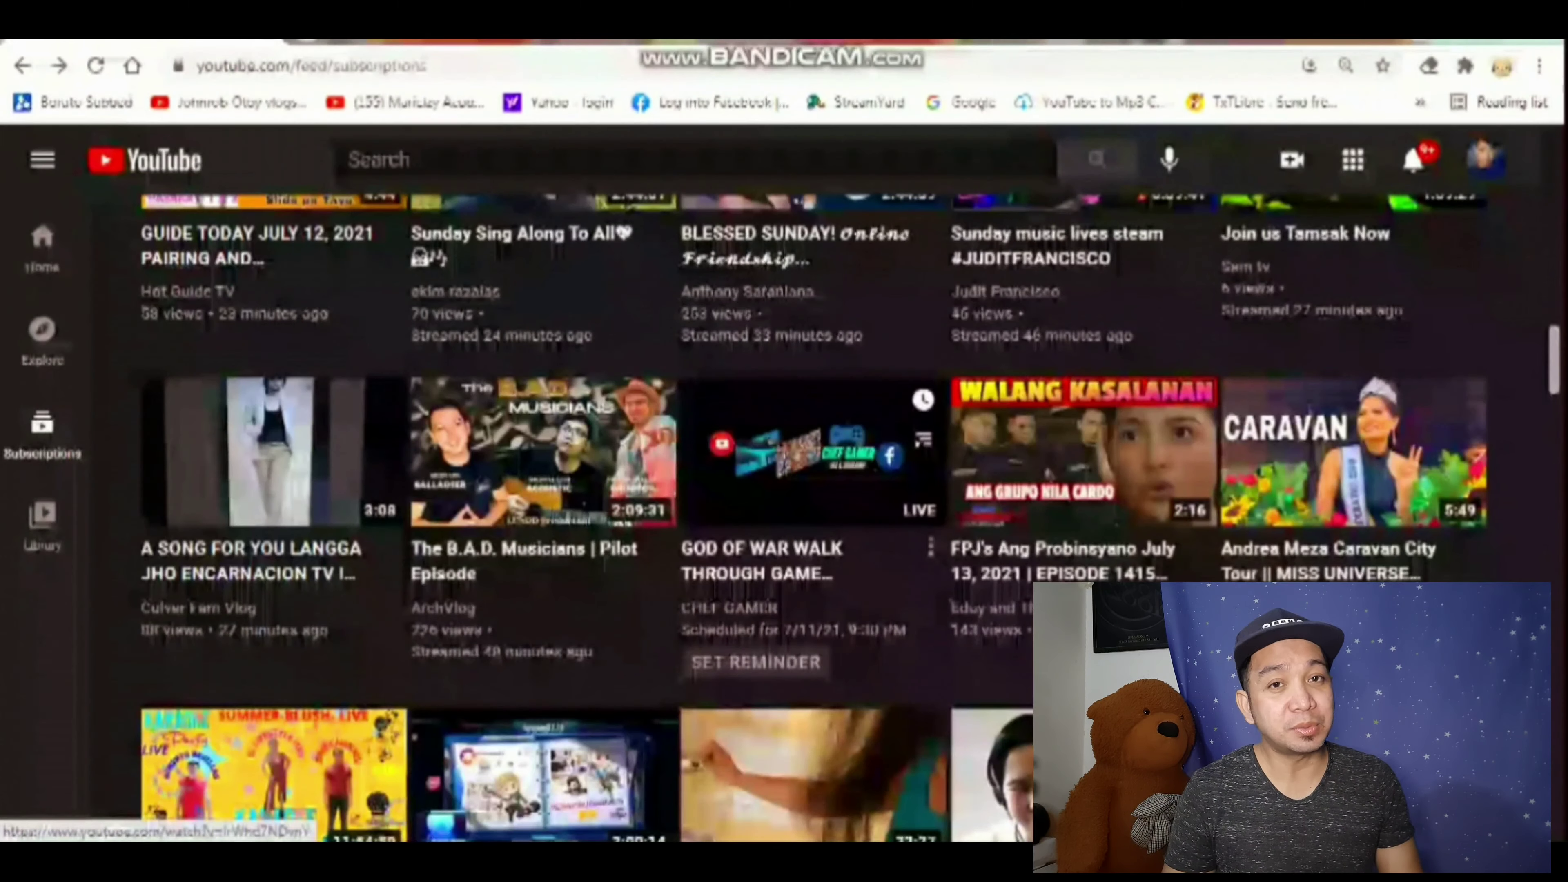
pyautogui.click(787, 464)
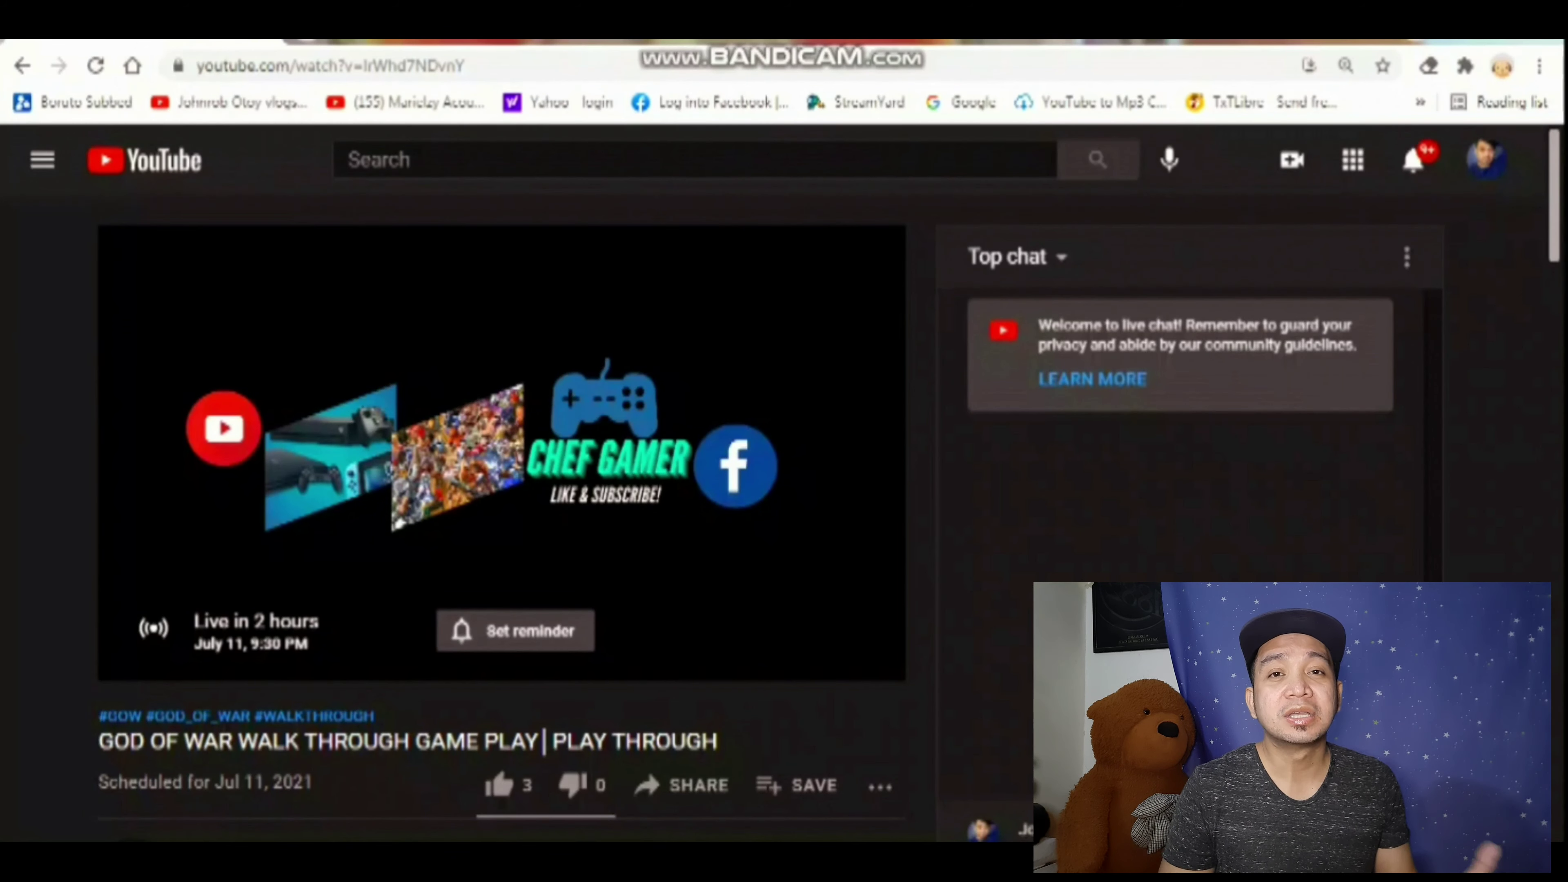
pyautogui.click(22, 65)
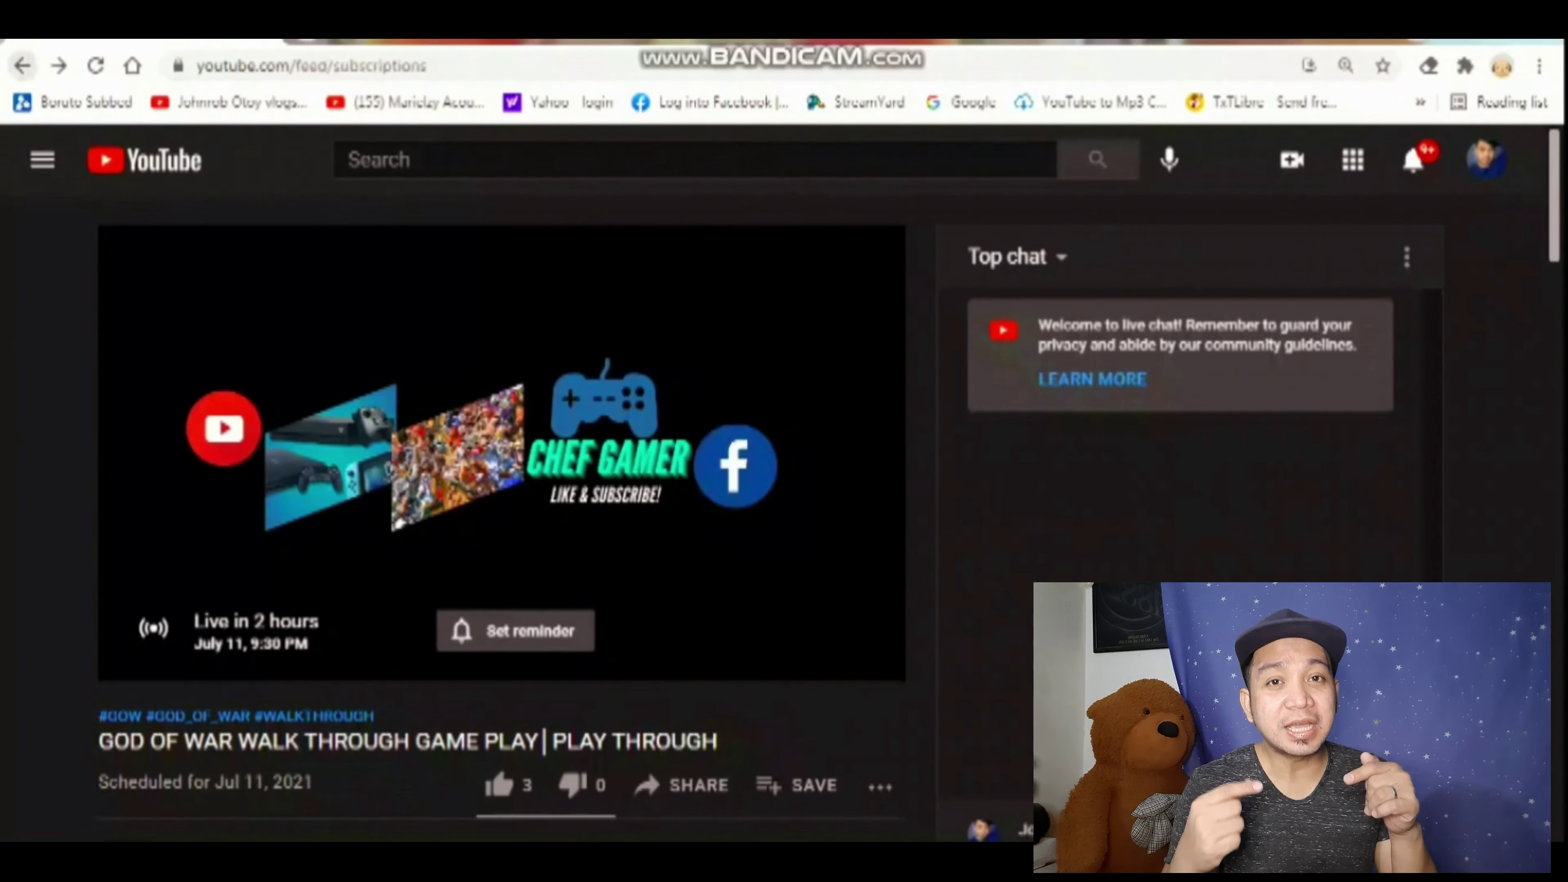
# Find the upcoming "Cooking101 Liver Stick #short" premiere in the subscriptions feed and view its waiting page.
pyautogui.scroll(-1, 802, 470)
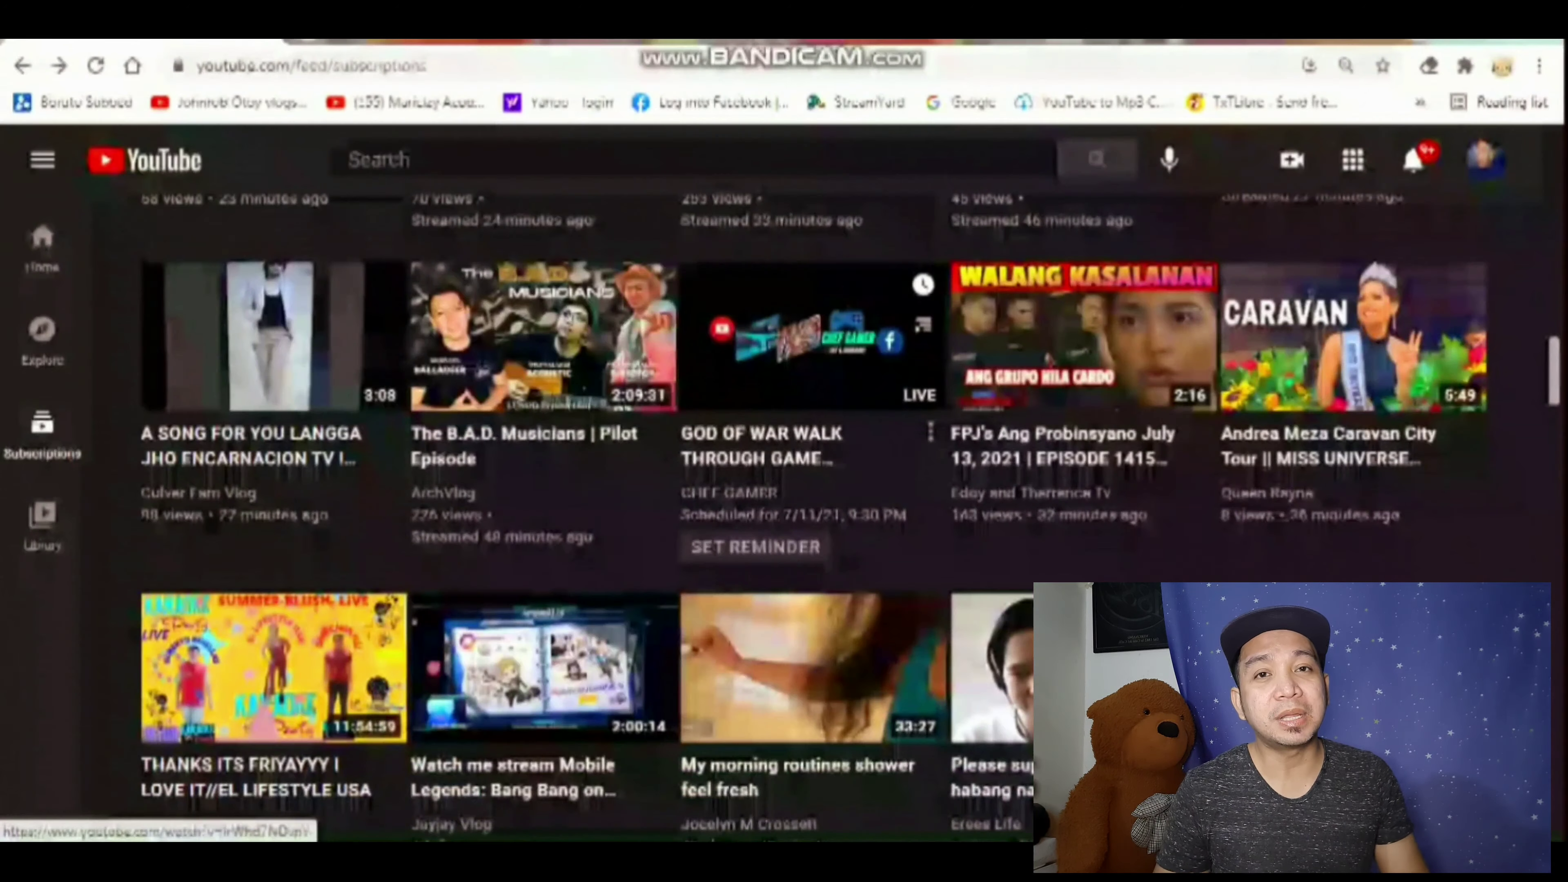
pyautogui.scroll(-5, 803, 470)
pyautogui.scroll(-6, 803, 470)
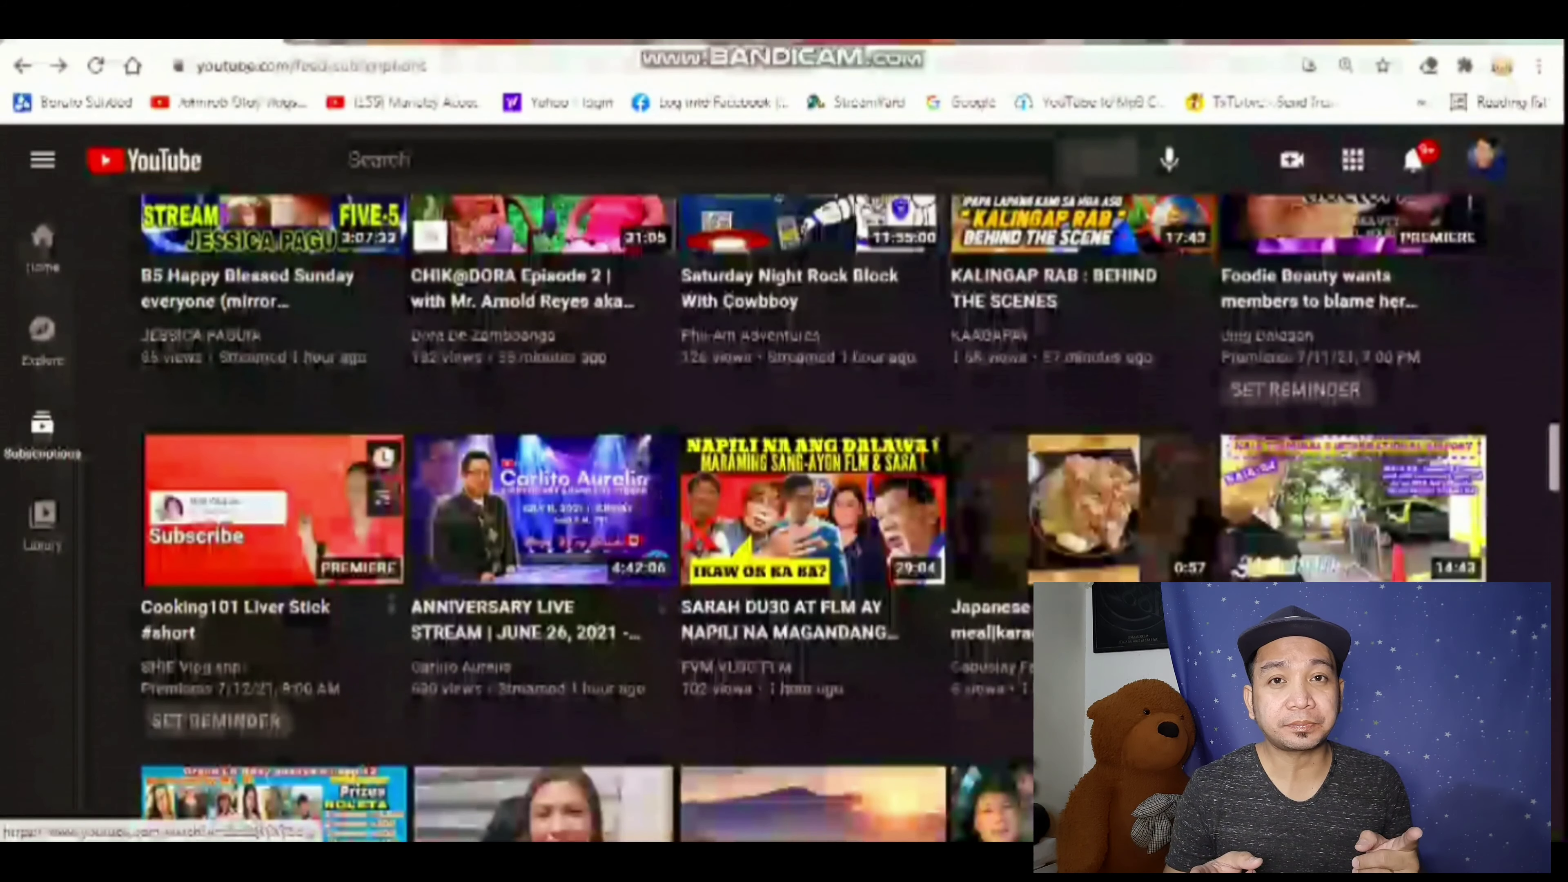
pyautogui.click(273, 519)
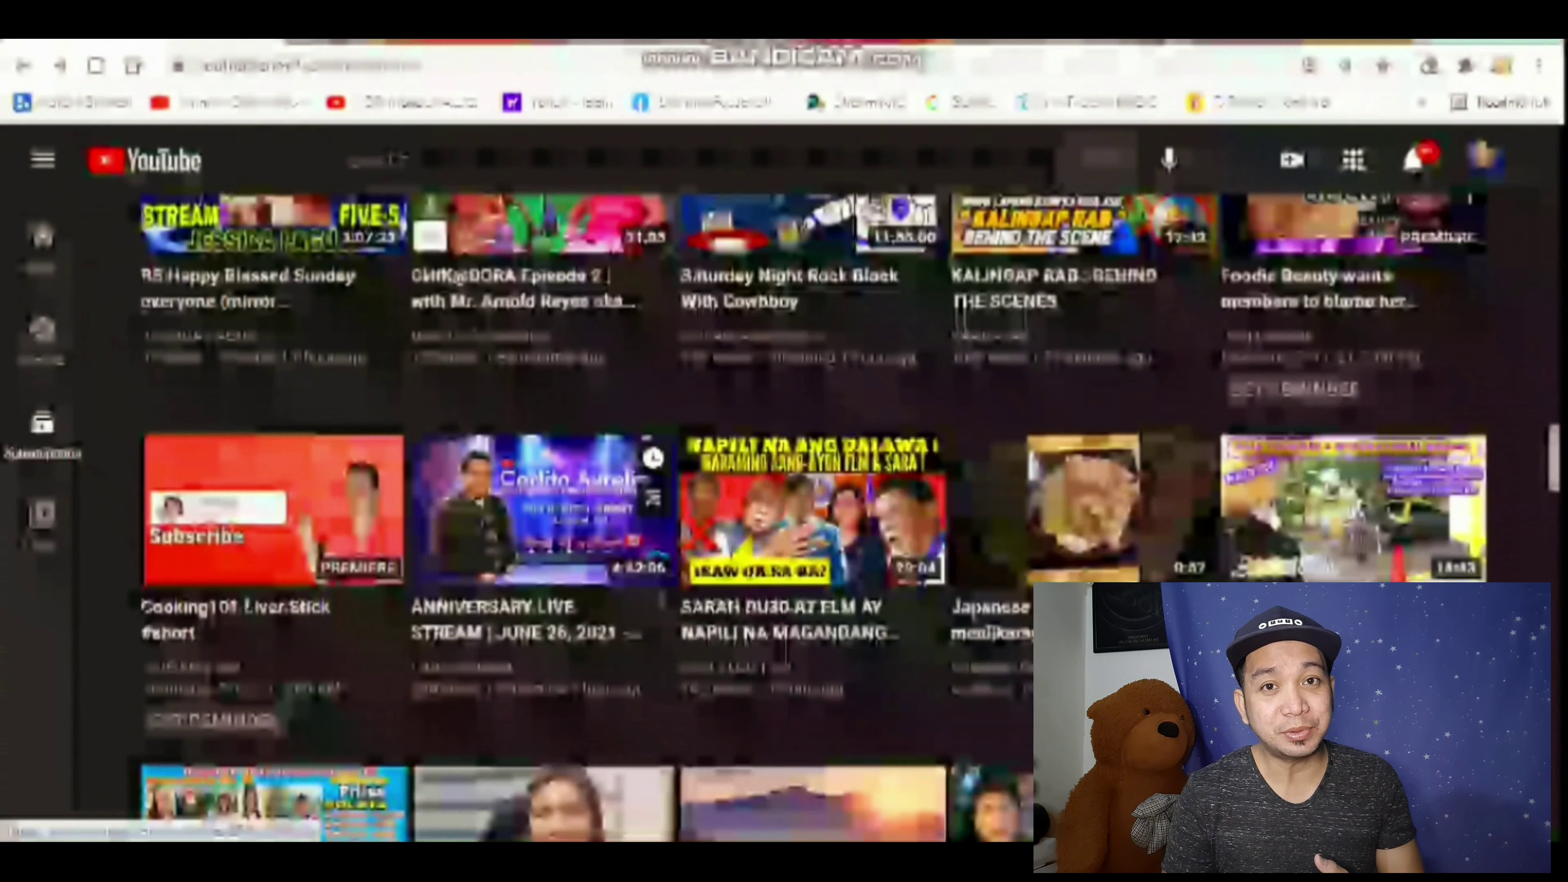
# Find the upcoming "4th unboxing gift" premiere further down the subscriptions feed and view its waiting page.
pyautogui.scroll(-1, 549, 454)
pyautogui.scroll(-5, 543, 433)
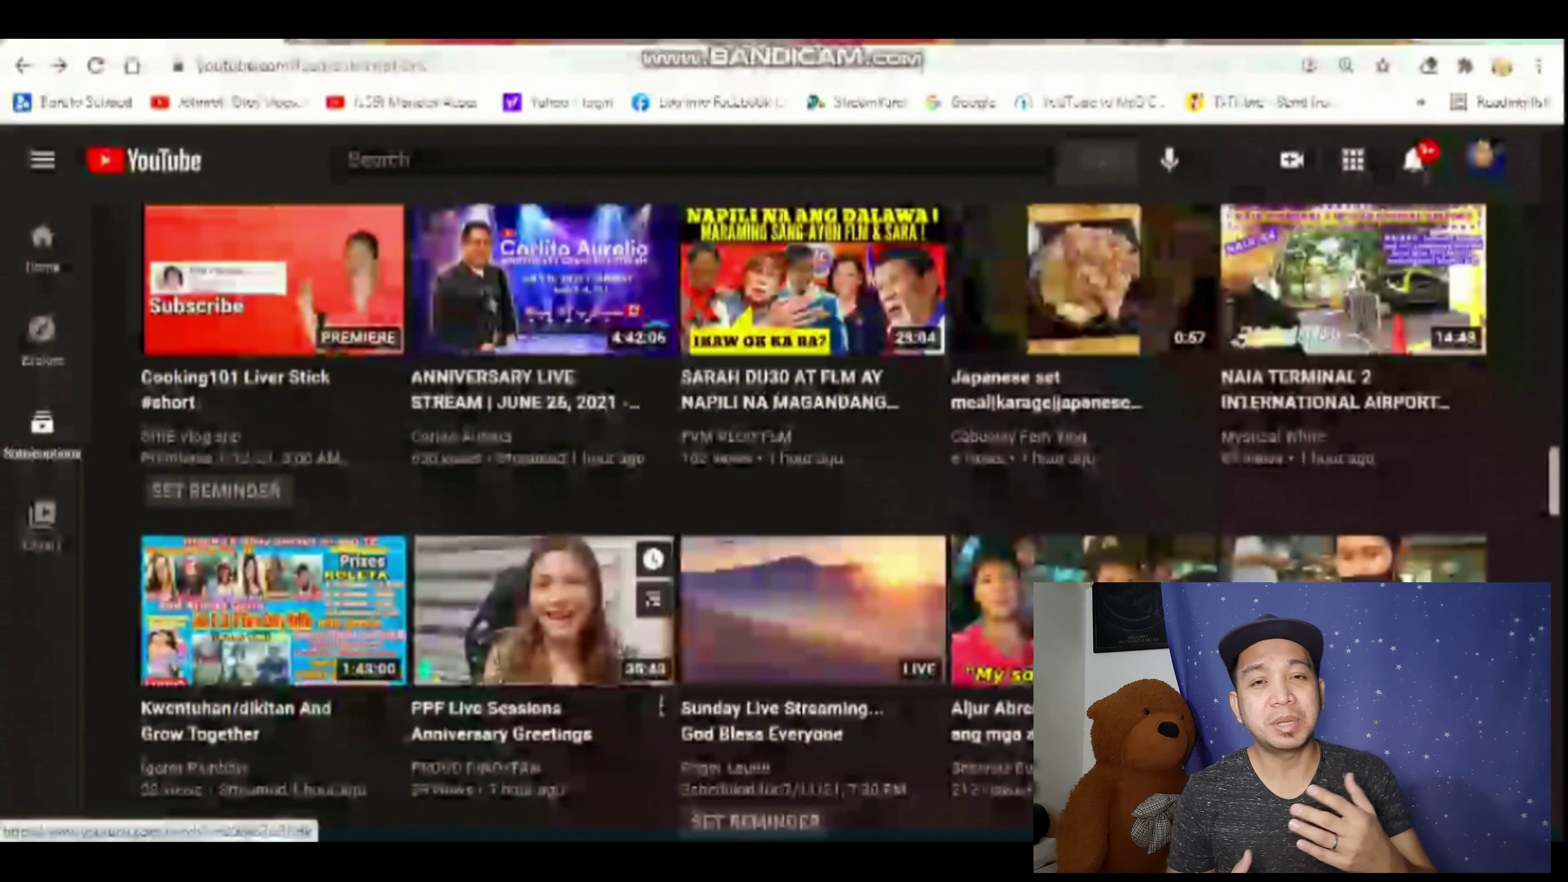
pyautogui.scroll(-4, 543, 432)
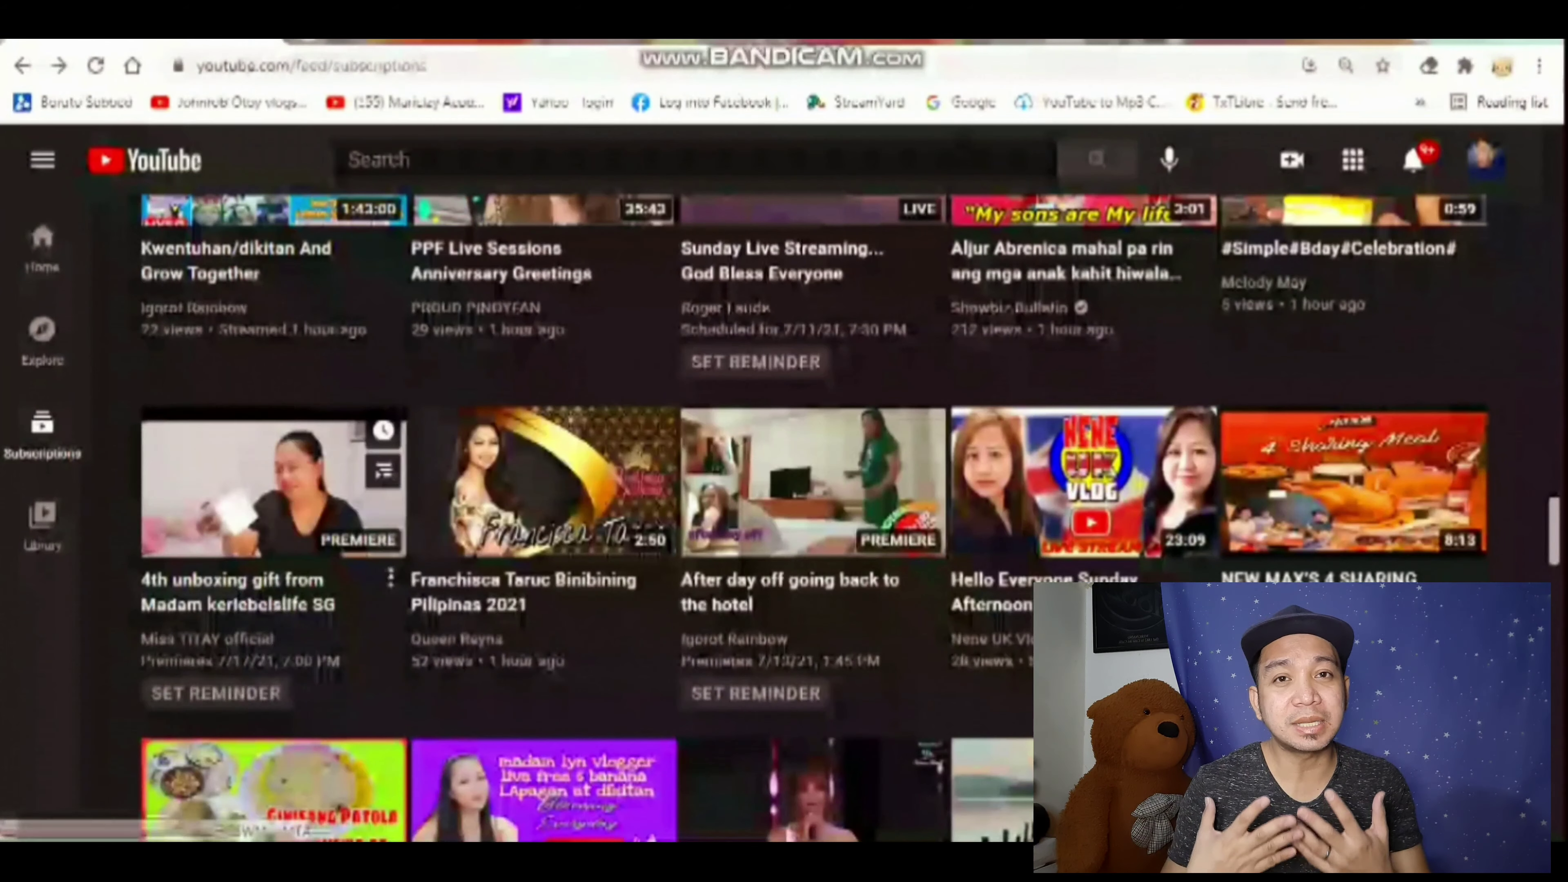
pyautogui.click(266, 488)
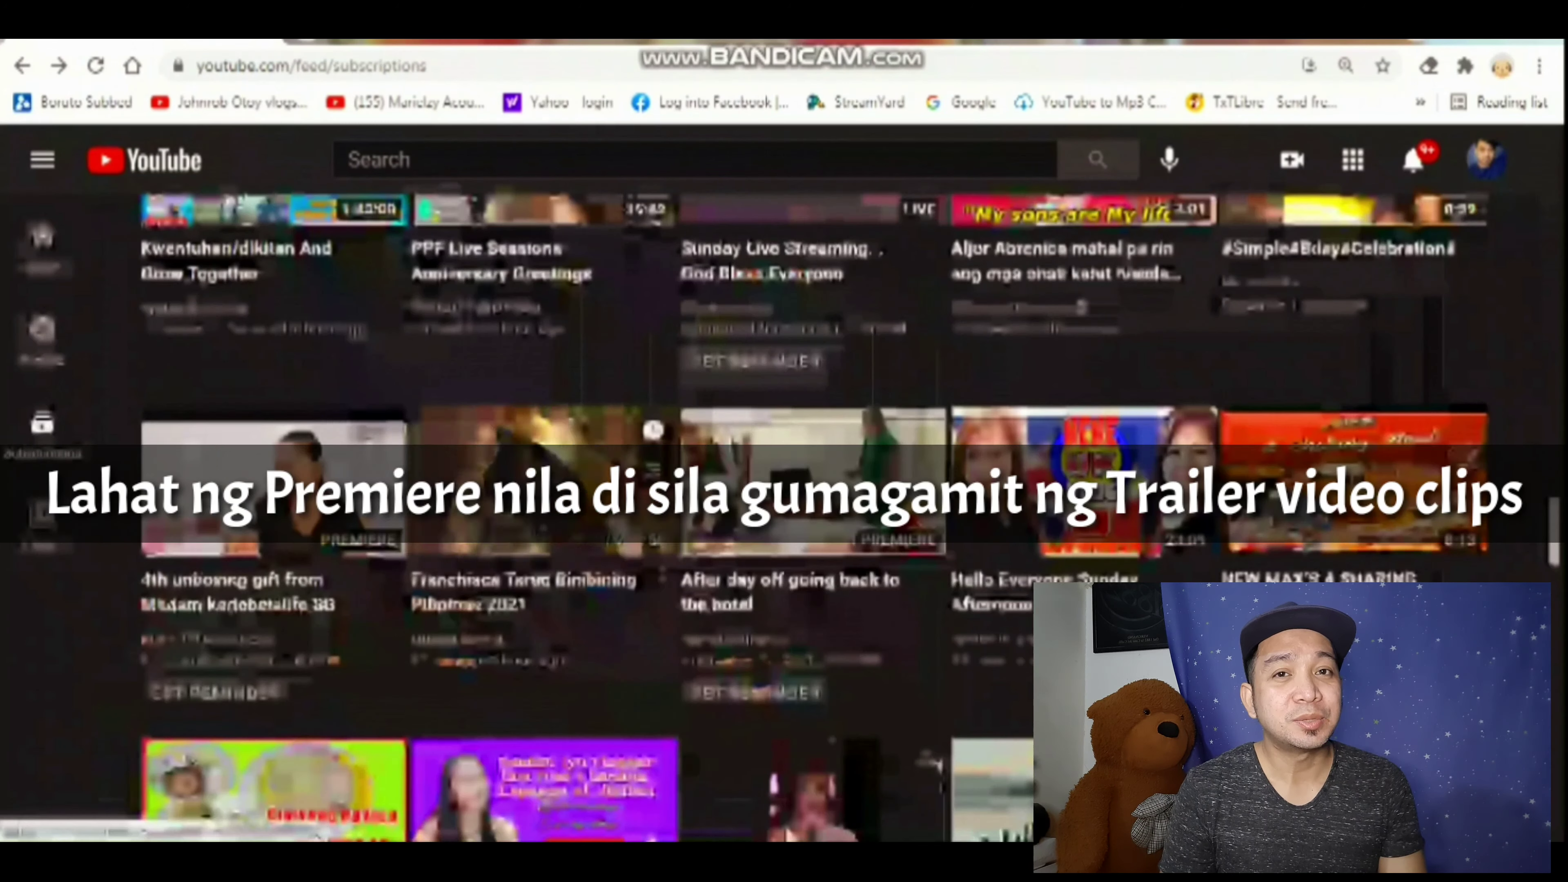
# Find the "GOLDEN RETRIEVER PUPPY IN TOCCOA RIVER" premiere in the subscriptions feed and view its waiting page.
pyautogui.scroll(-5, 596, 527)
pyautogui.scroll(-5, 596, 528)
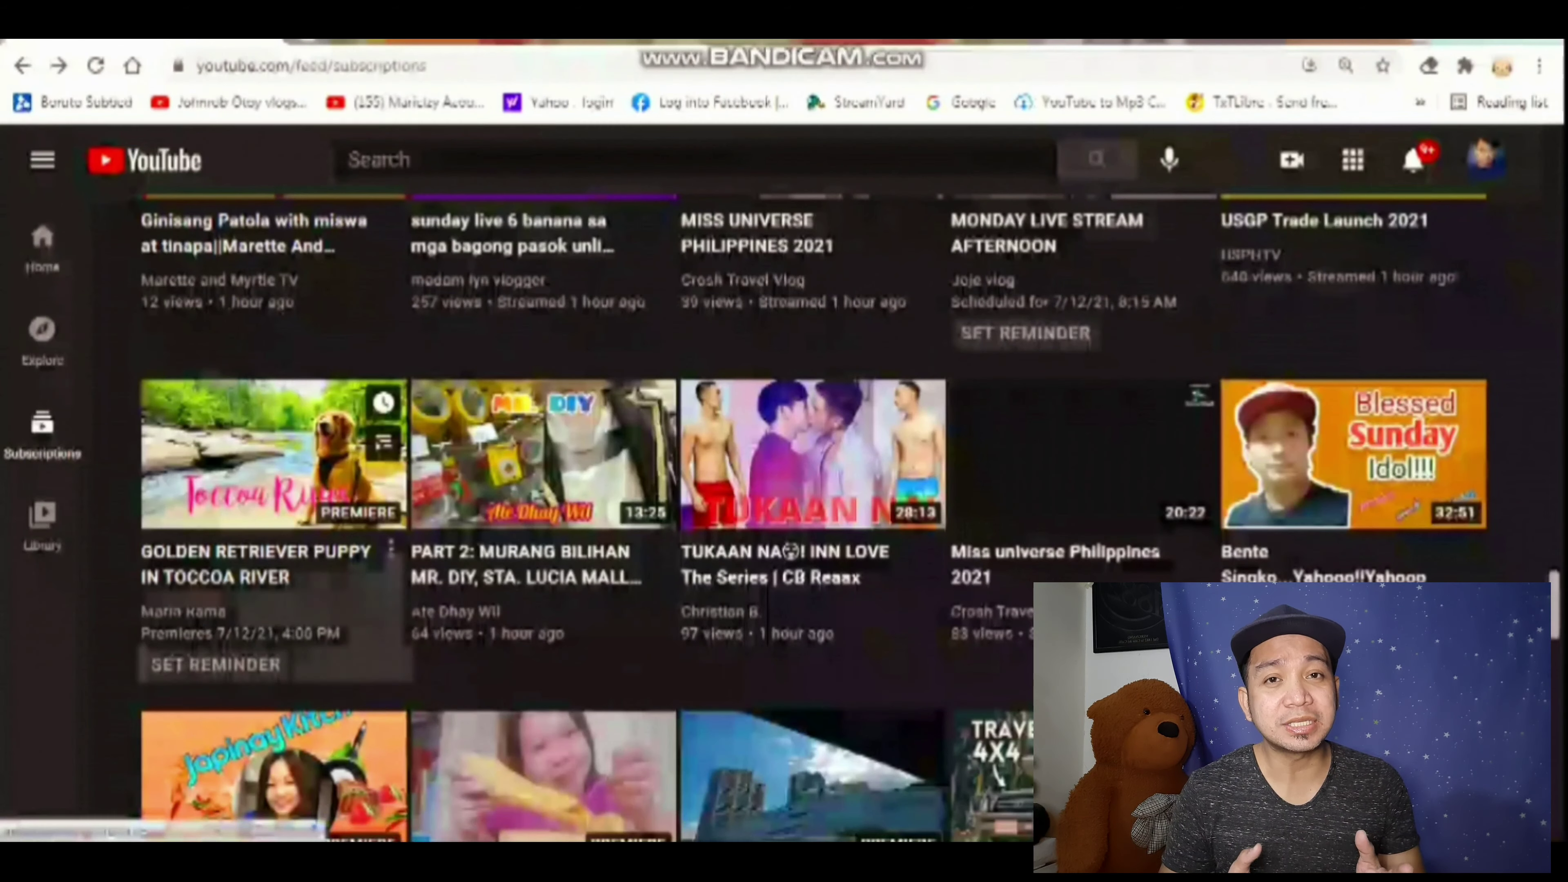
pyautogui.click(273, 455)
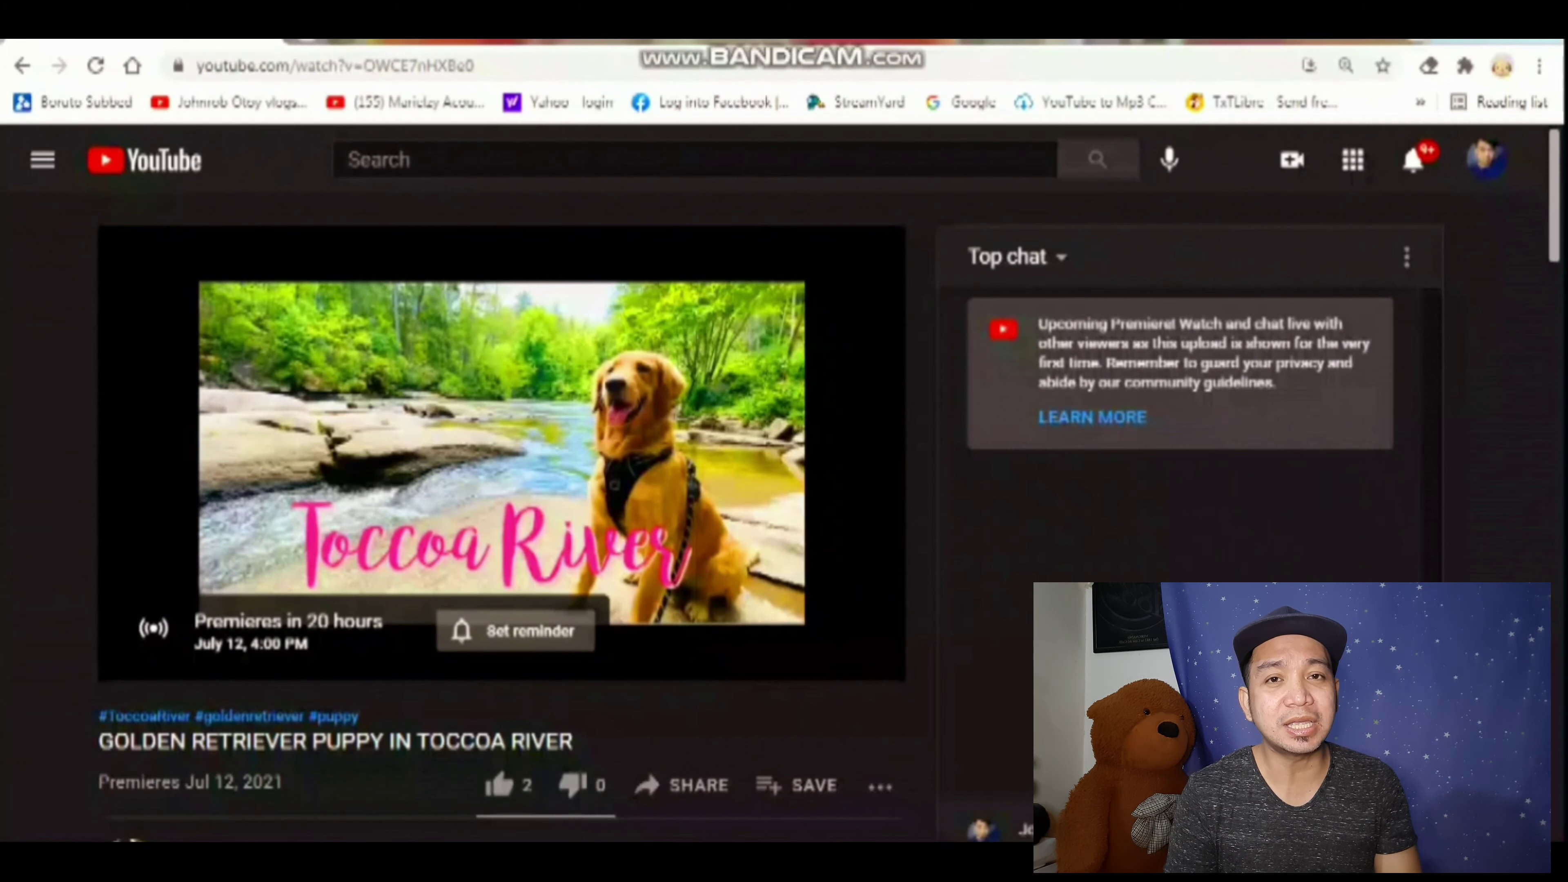
# View the waiting page of the "ASMR EATING HUGE MANGO" premiere and return to the subscriptions feed.
pyautogui.scroll(-2, 642, 507)
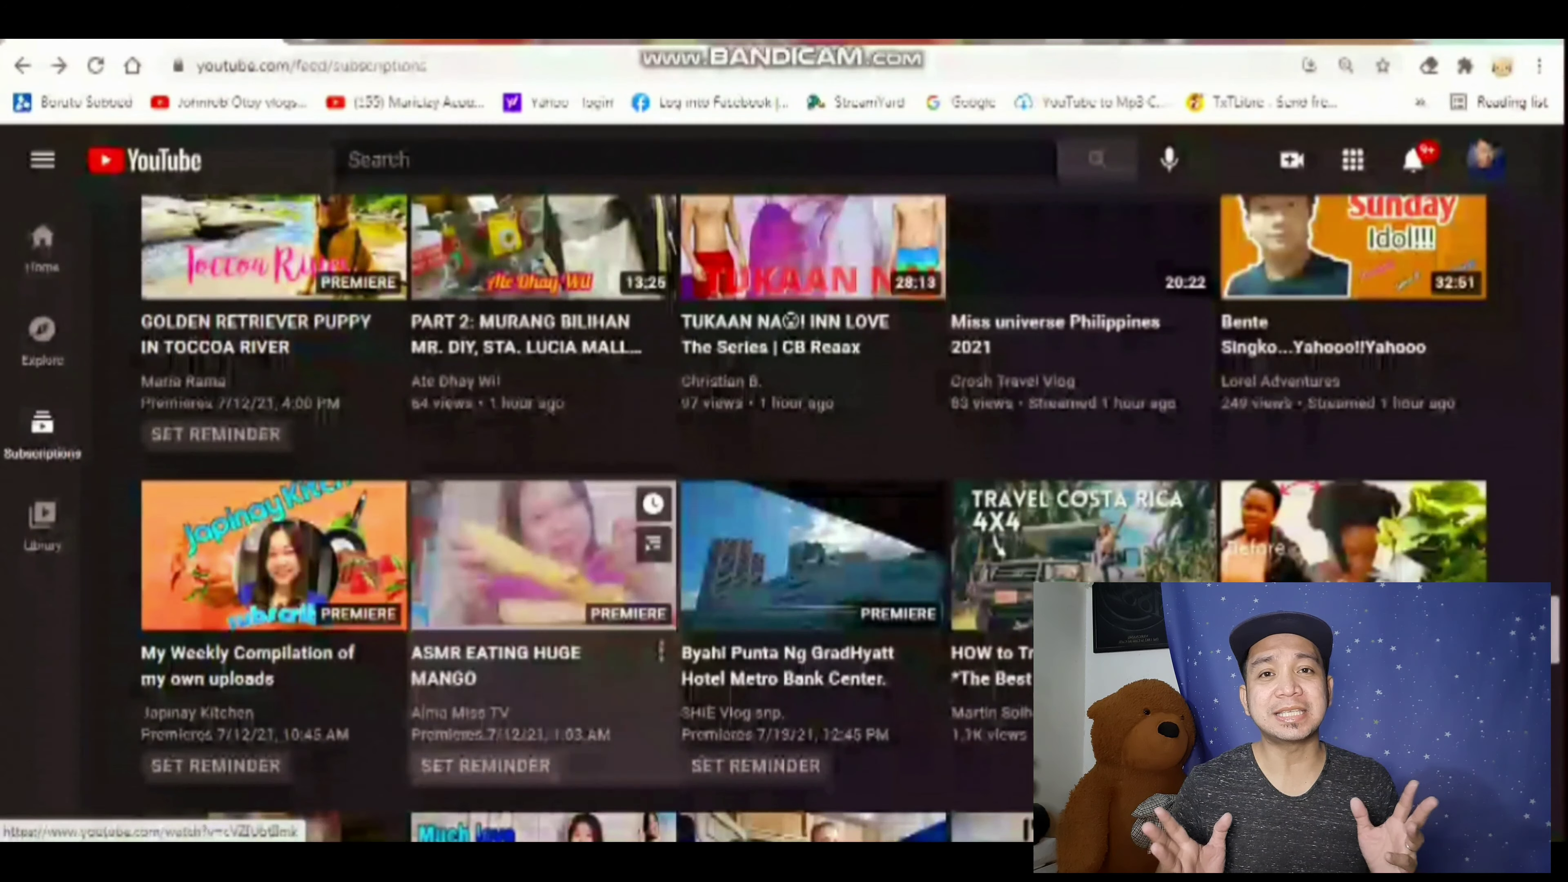
pyautogui.click(544, 556)
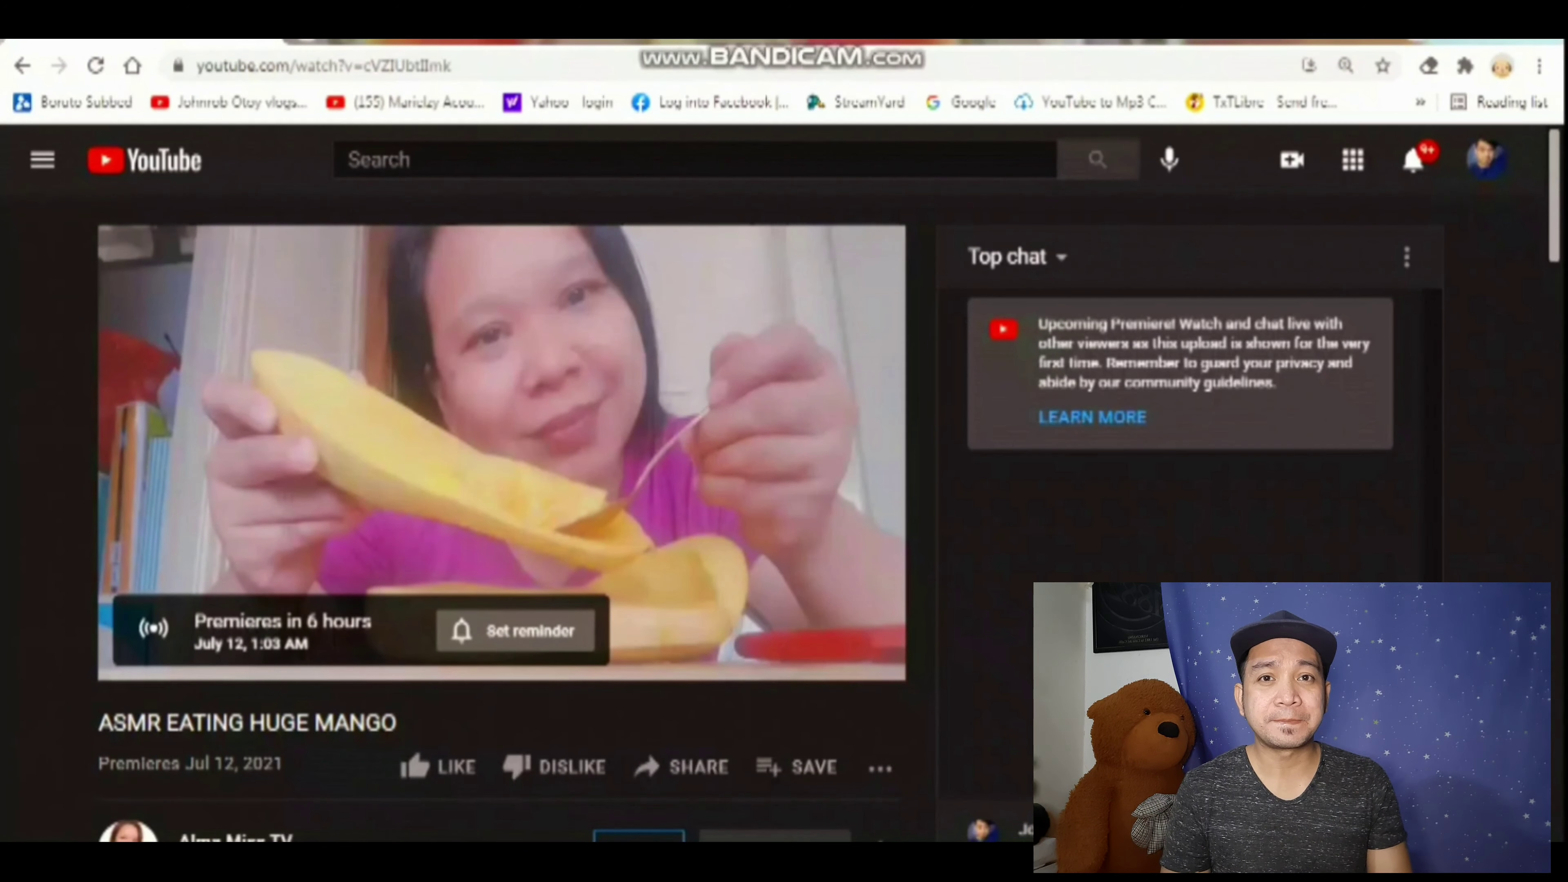
pyautogui.click(22, 66)
pyautogui.scroll(-2, 784, 432)
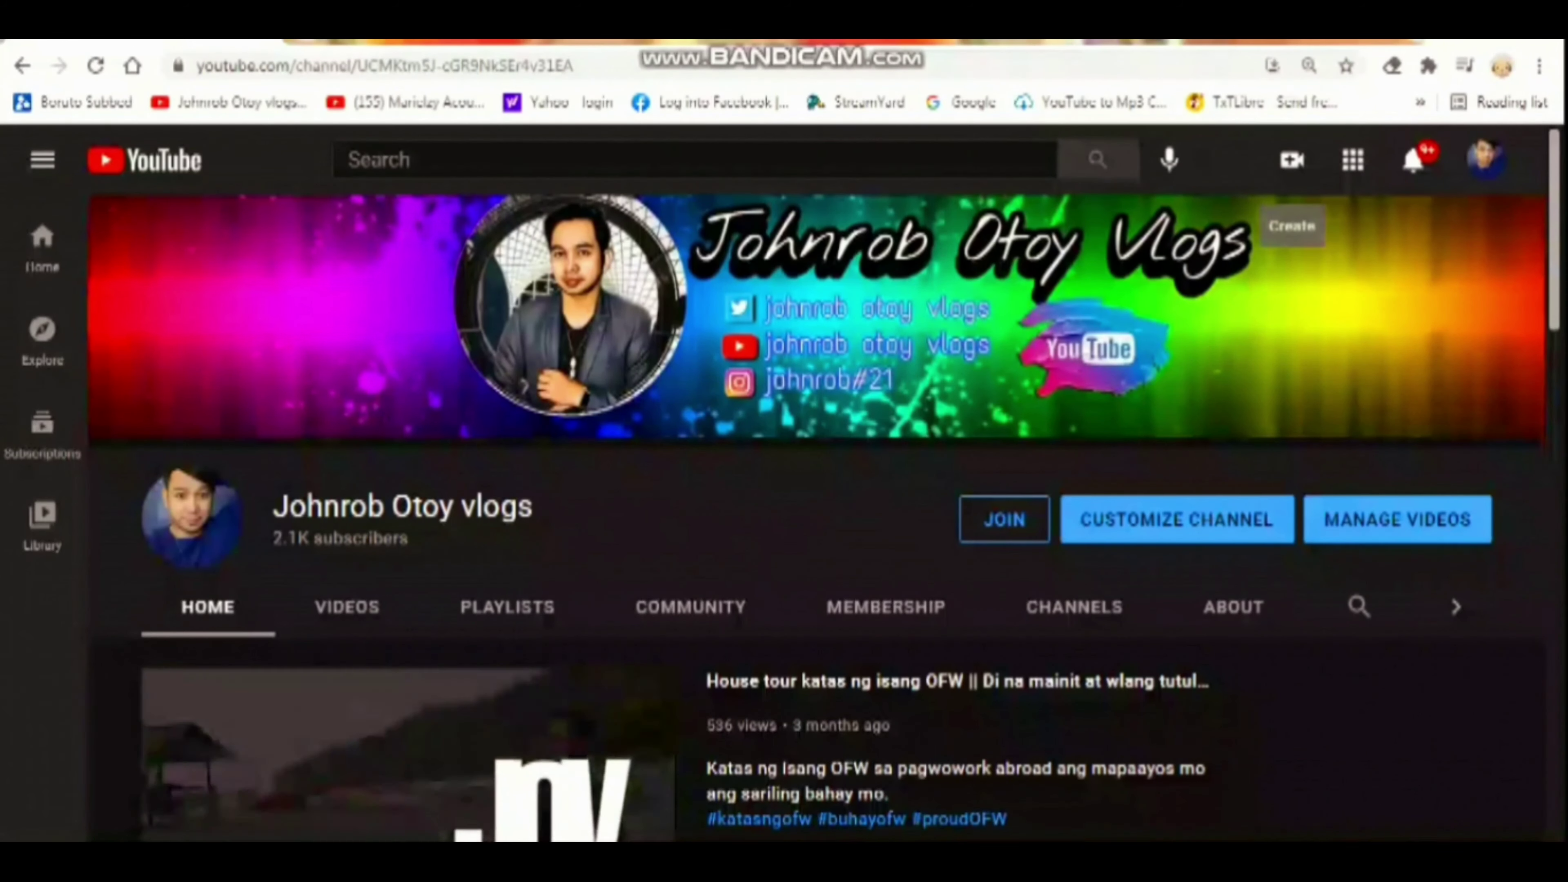
# Start a new video upload from the channel page and bring up the file selection.
pyautogui.click(1292, 160)
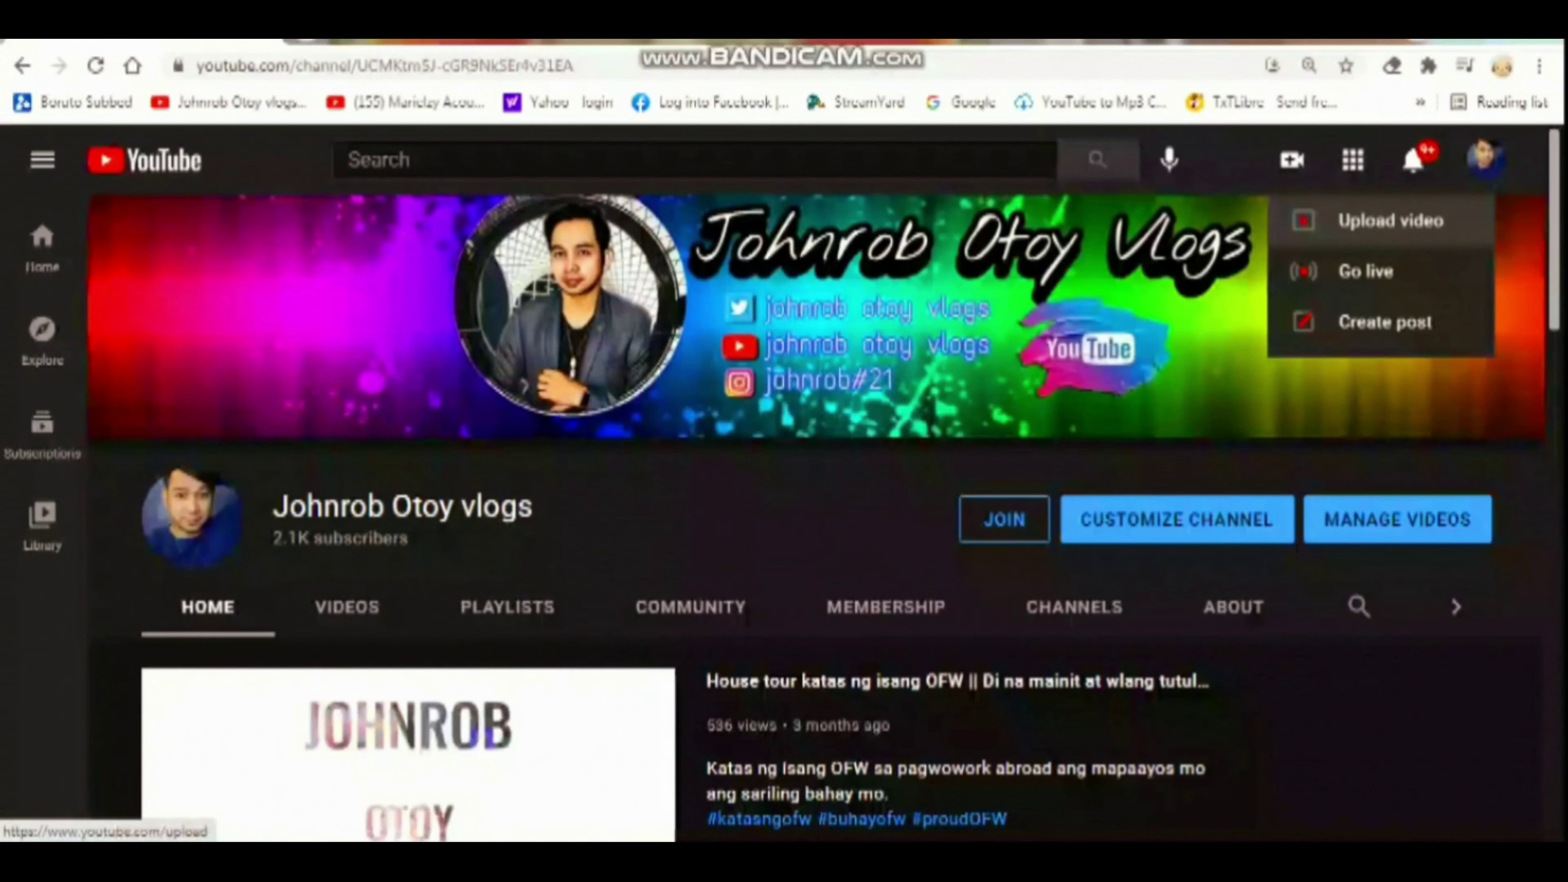
pyautogui.click(1391, 221)
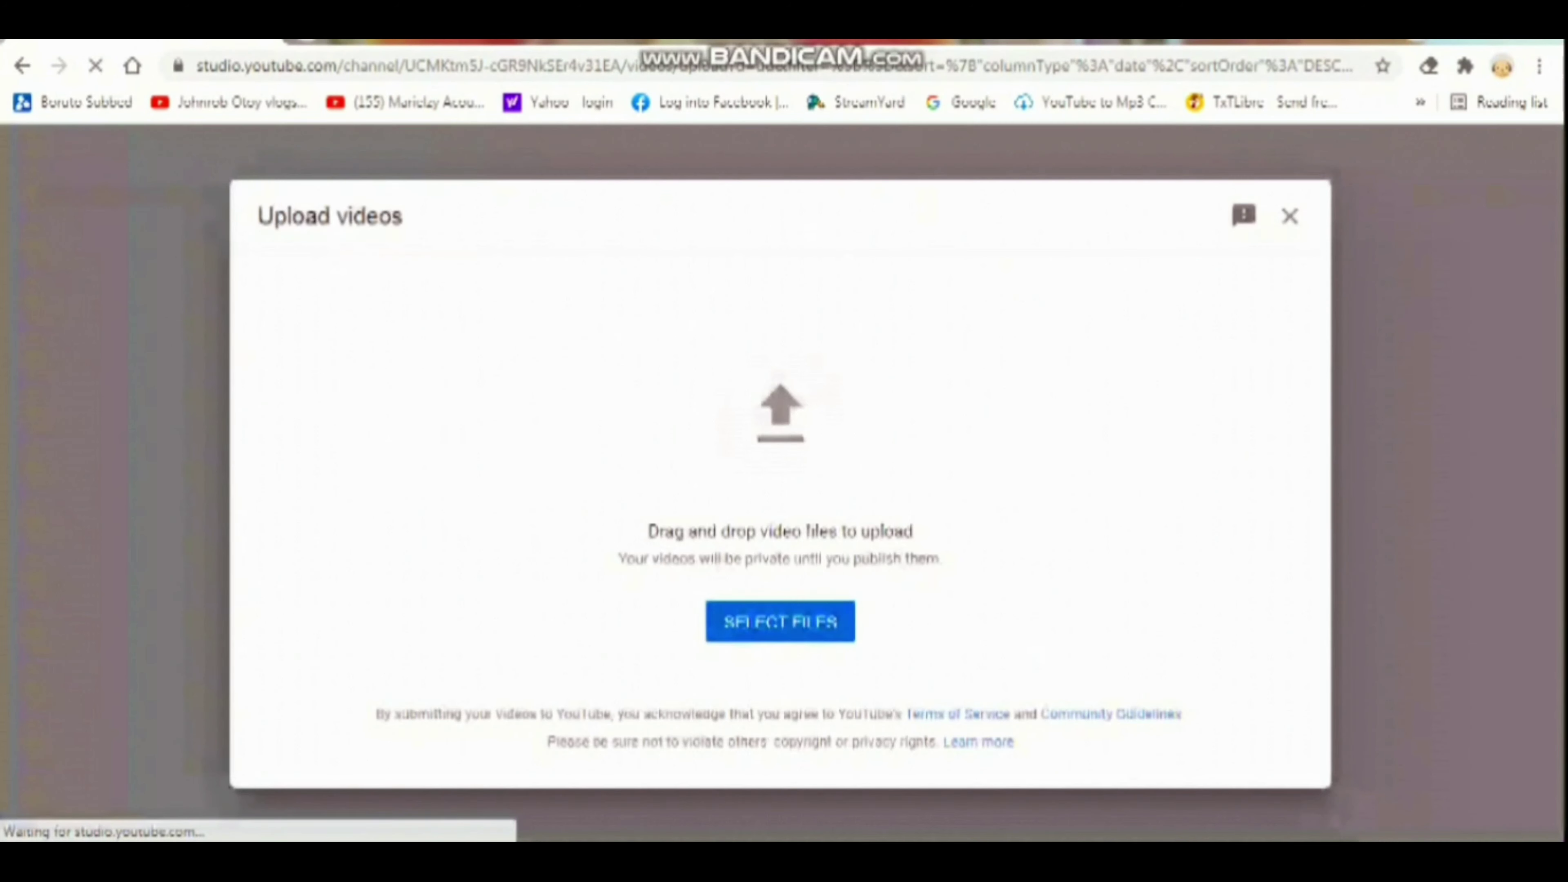
pyautogui.click(802, 626)
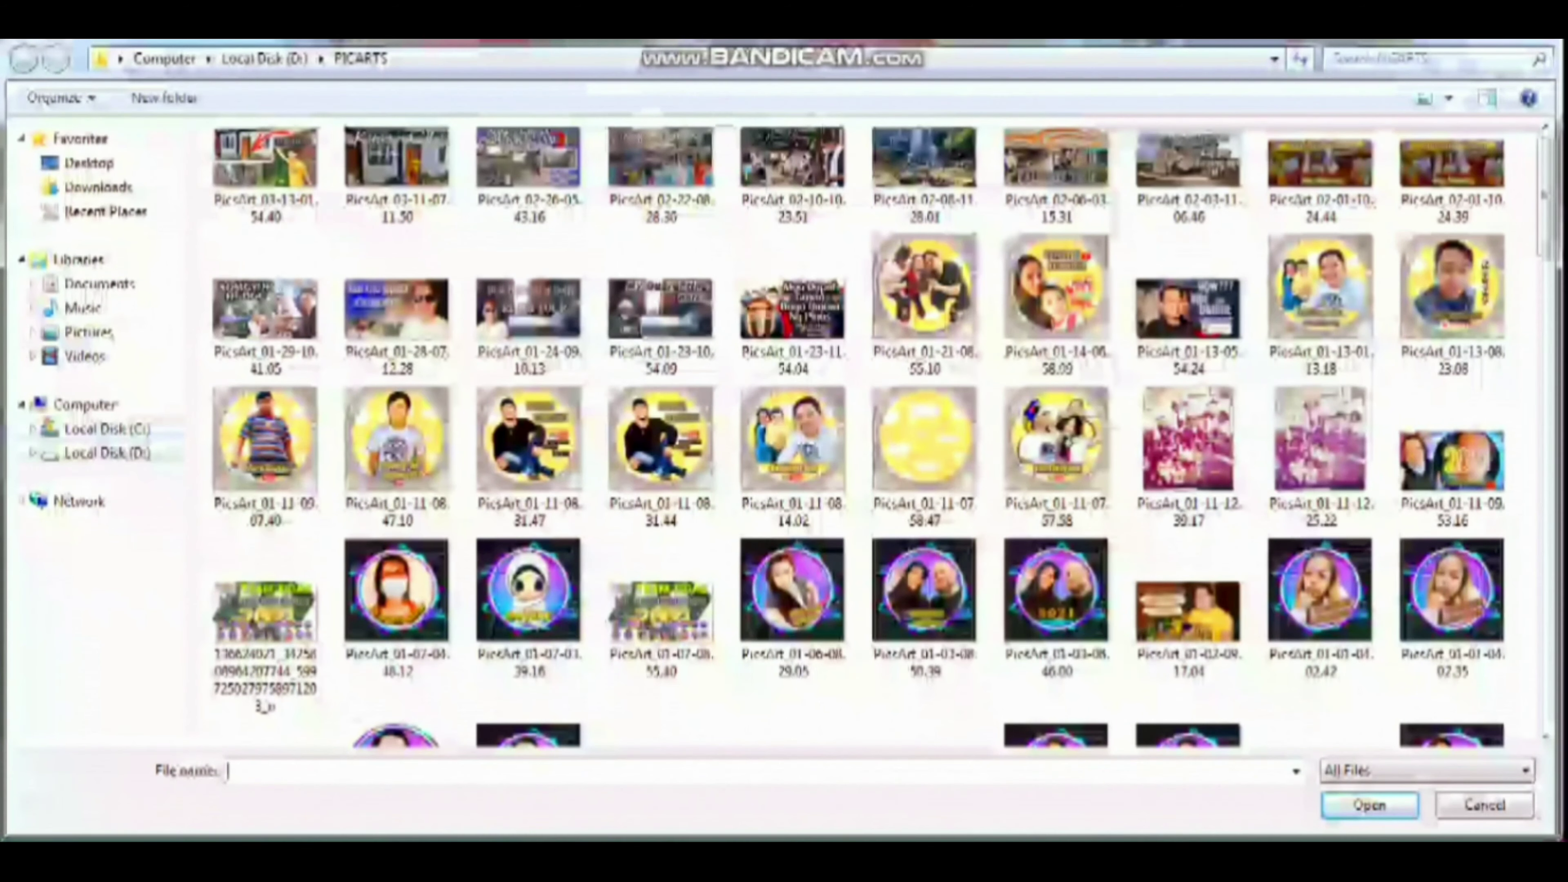
# Upload the SUPER CHAT video from the GREETINGS VIDEO folder on Local Disk (D:).
pyautogui.click(107, 429)
pyautogui.click(108, 453)
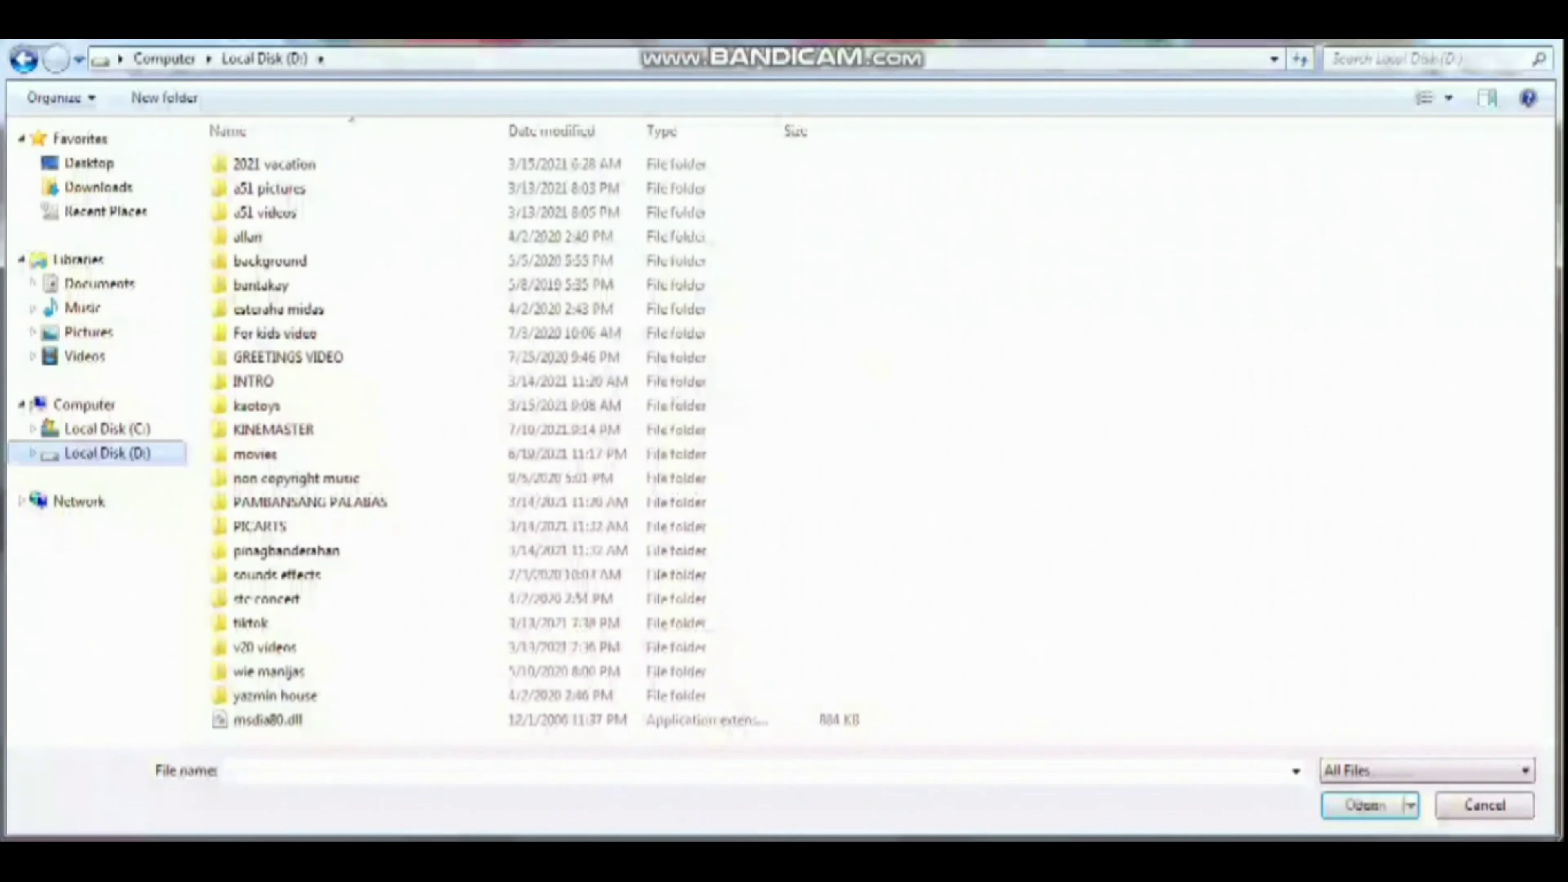
pyautogui.doubleClick(289, 358)
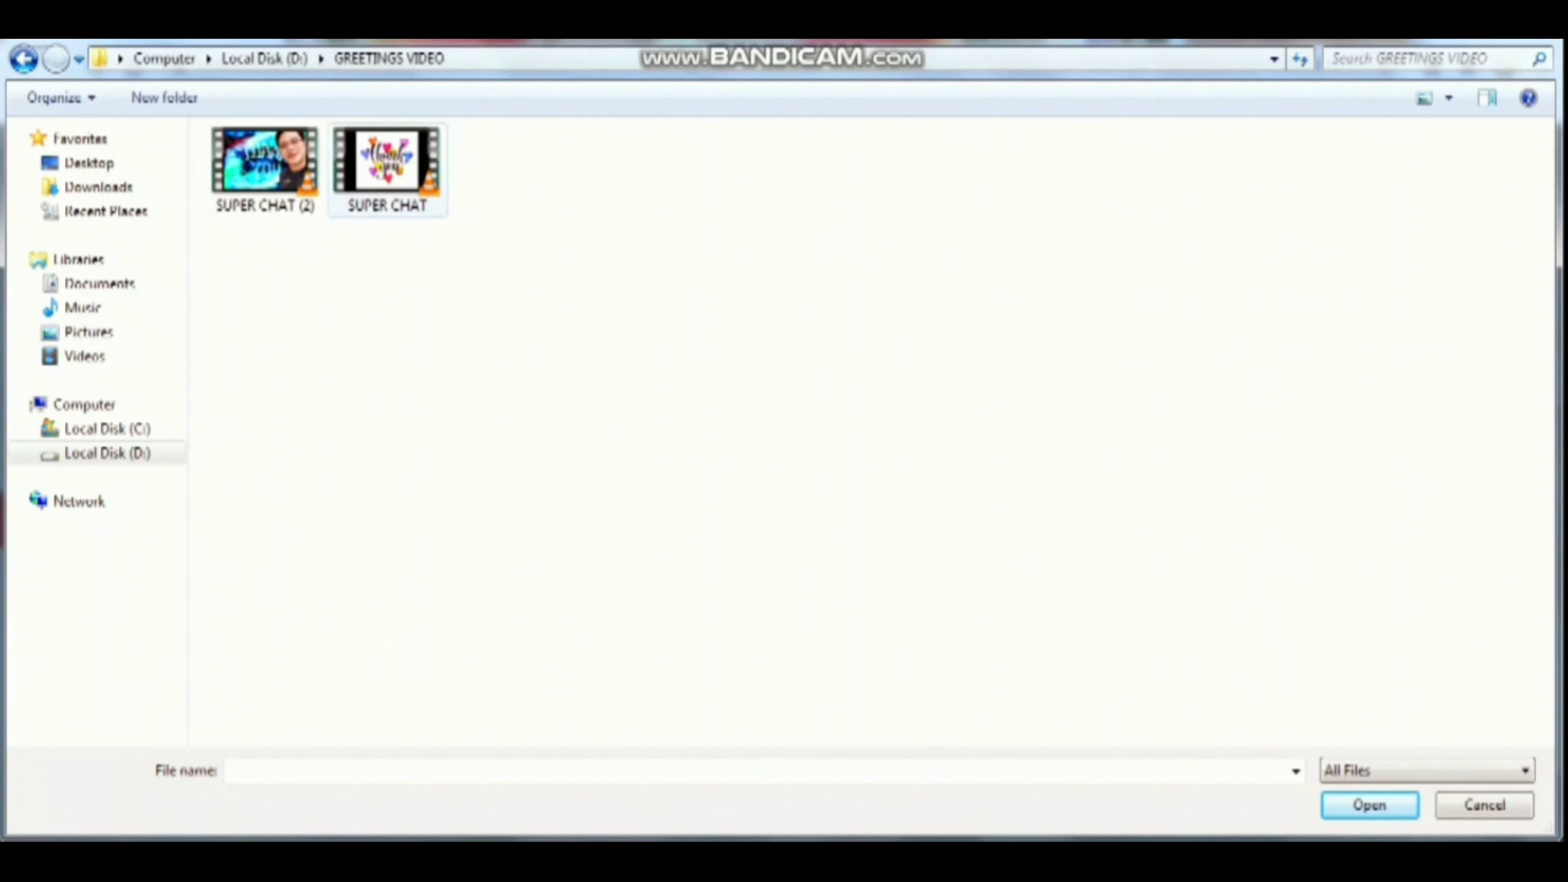
pyautogui.click(387, 167)
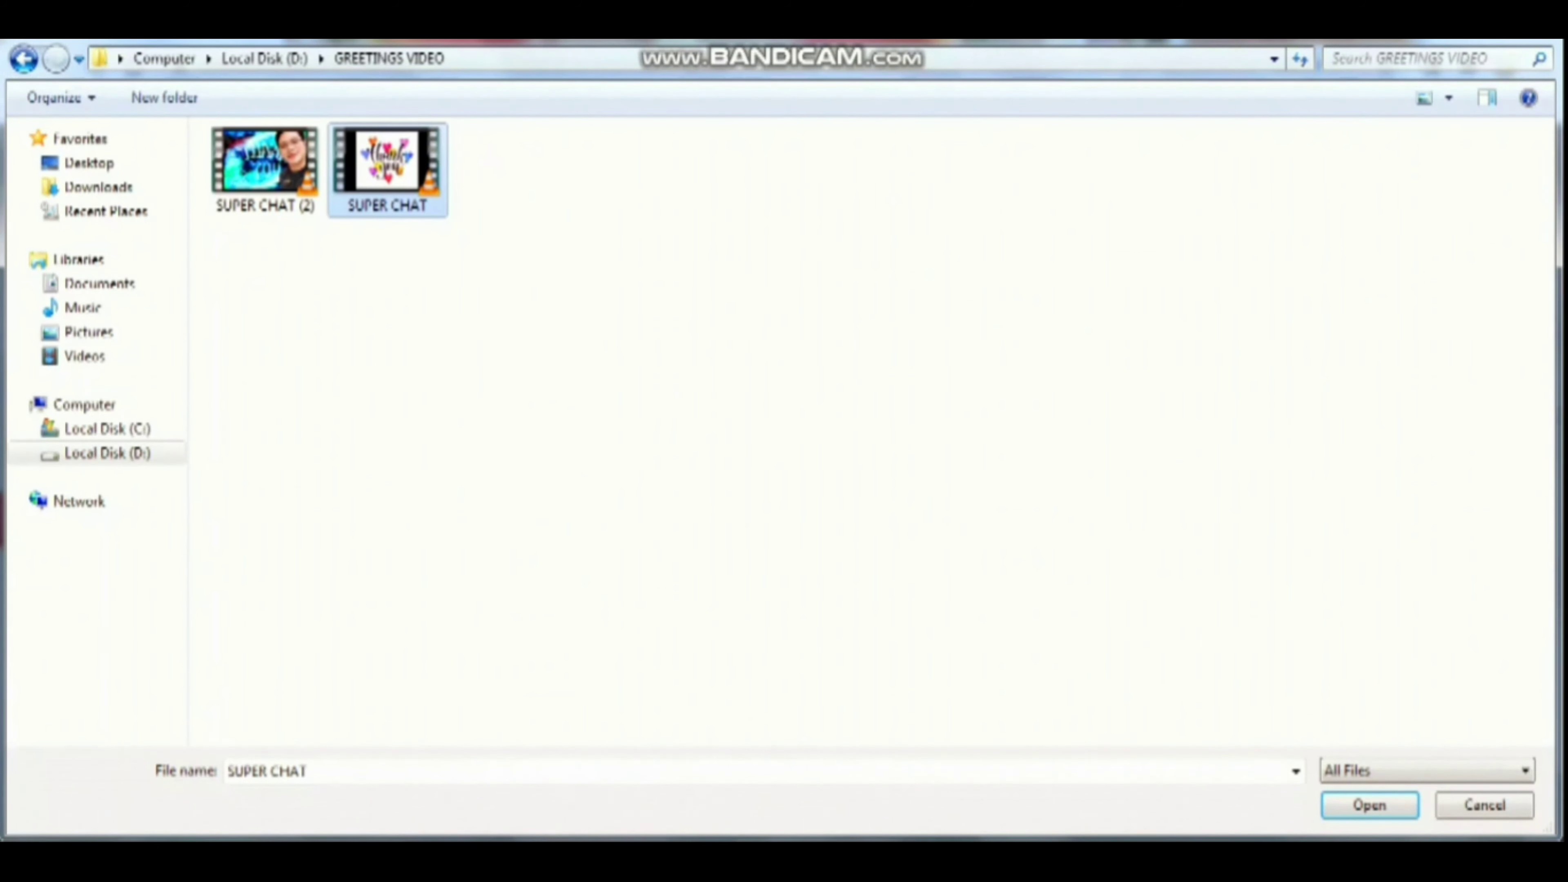
pyautogui.click(1369, 805)
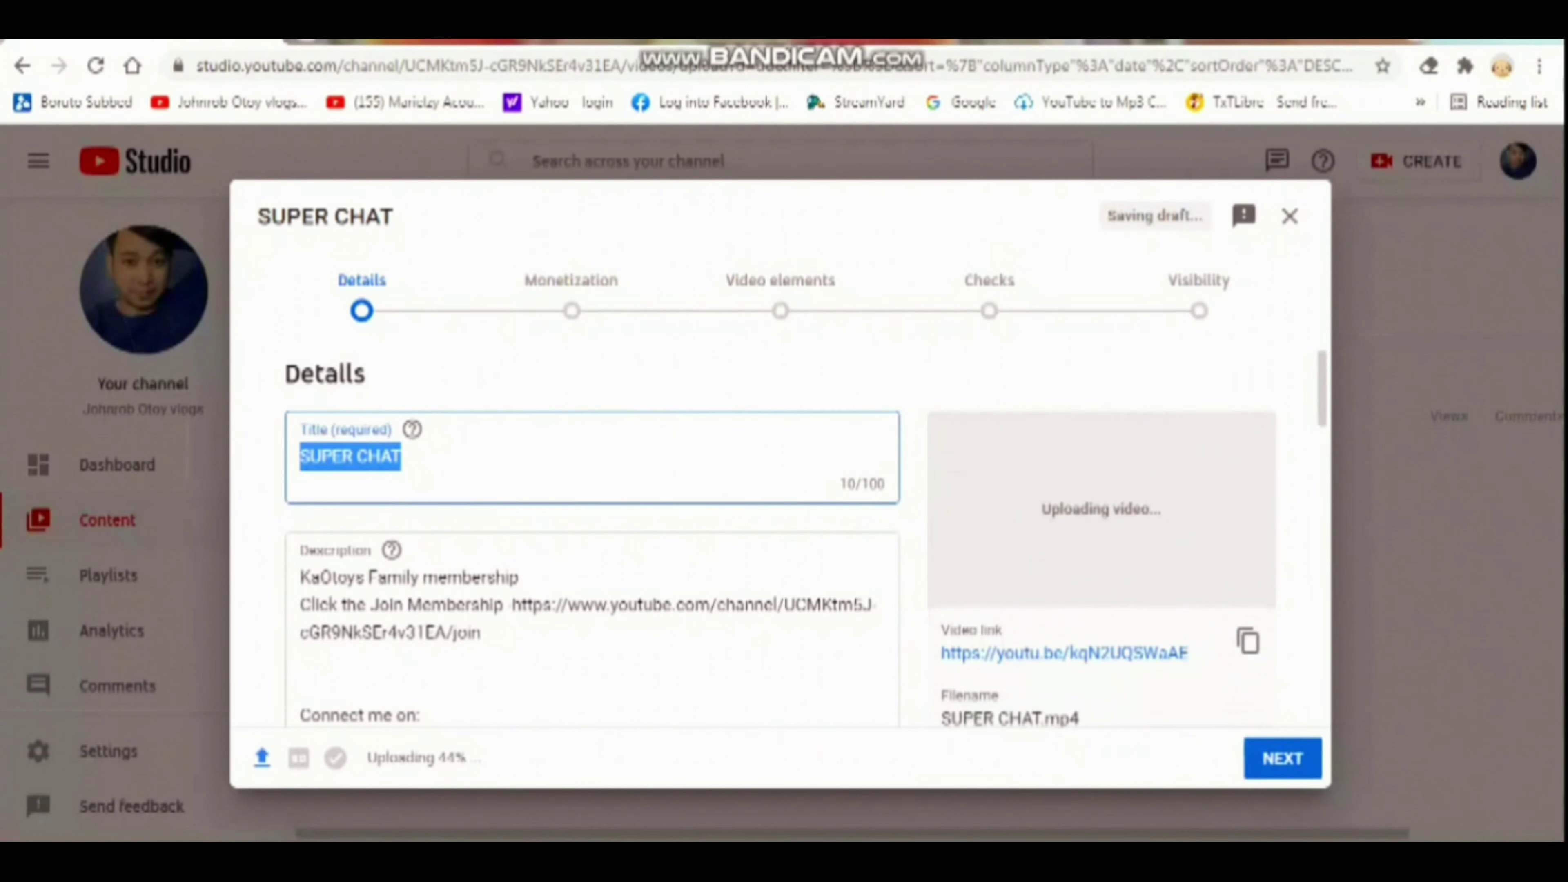
# Set the video title to "THANK YOU SUPER CHAT VIDEO GREETINGS".
pyautogui.click(402, 456)
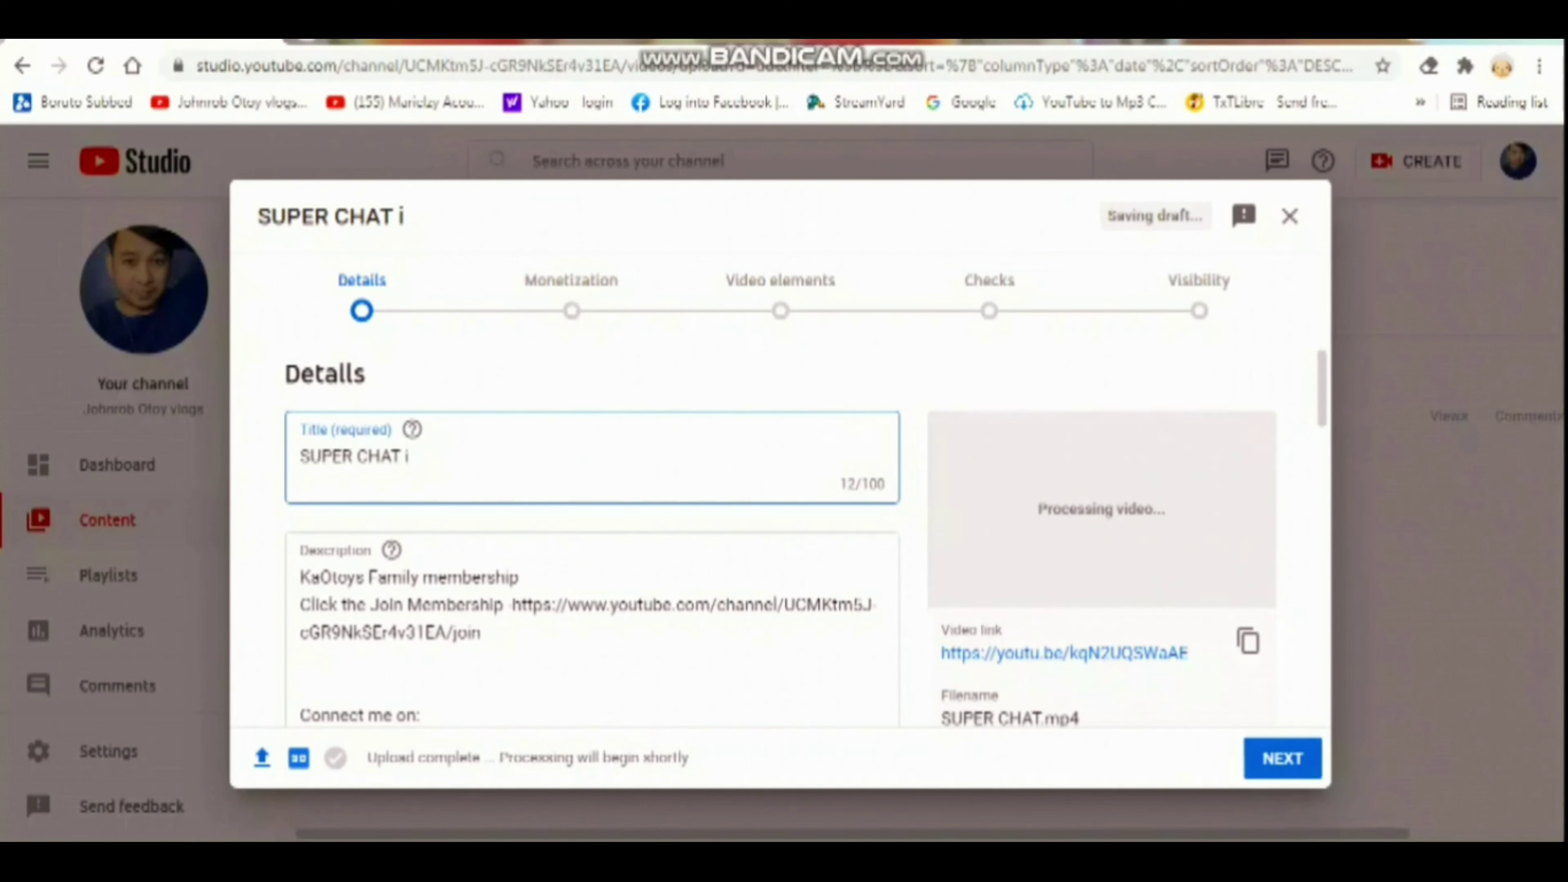
pyautogui.hotkey('ctrl', 'a')
pyautogui.write('TH')
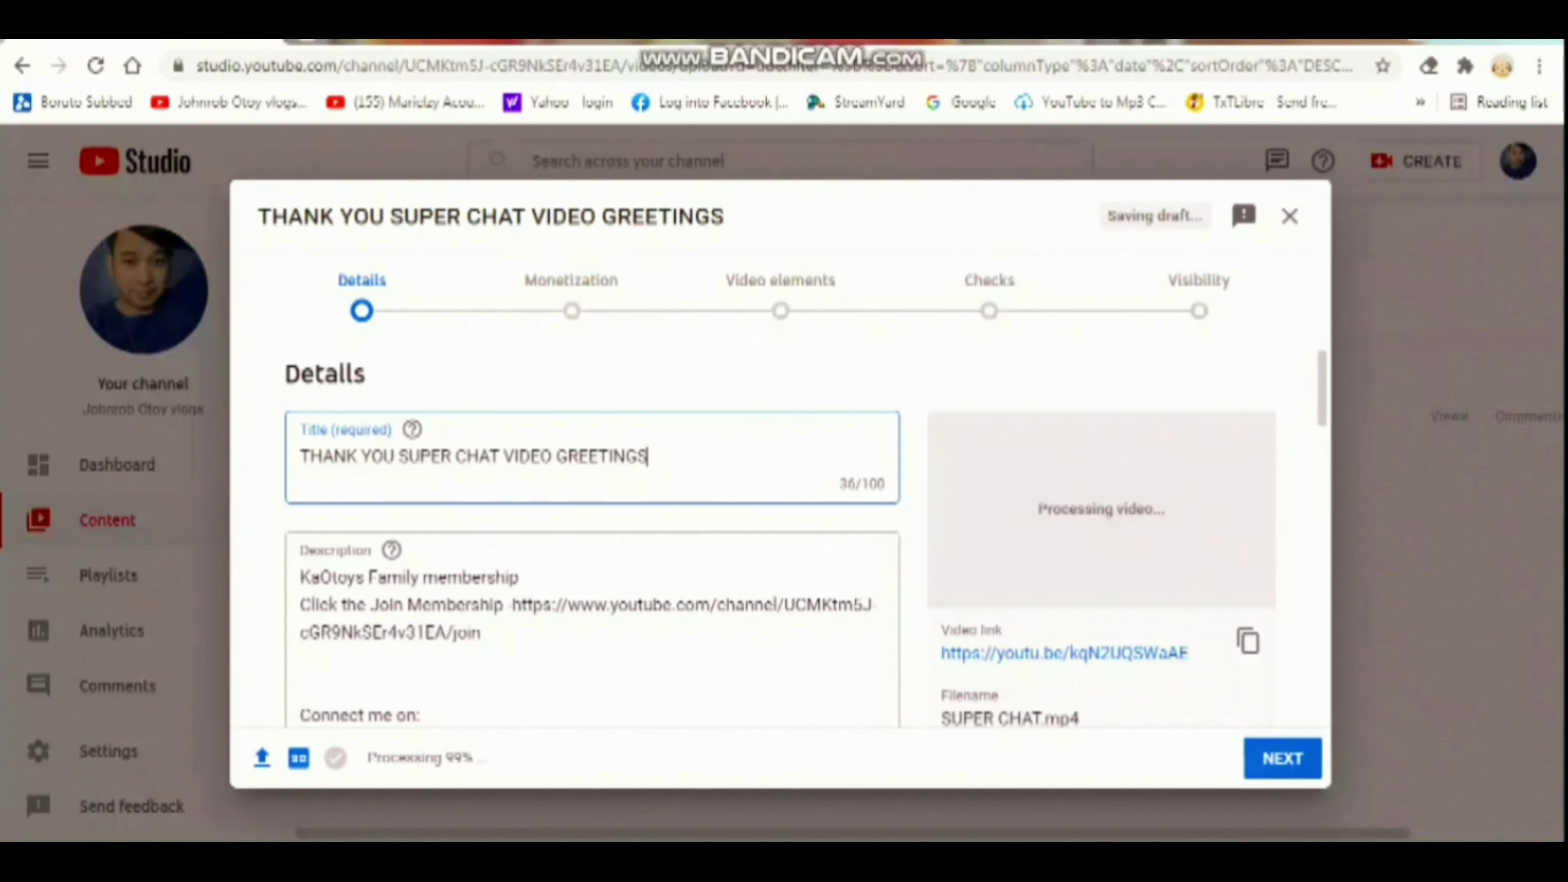
# Proceed from the video details to the monetization settings and set monetization to On.
pyautogui.scroll(-5, 778, 537)
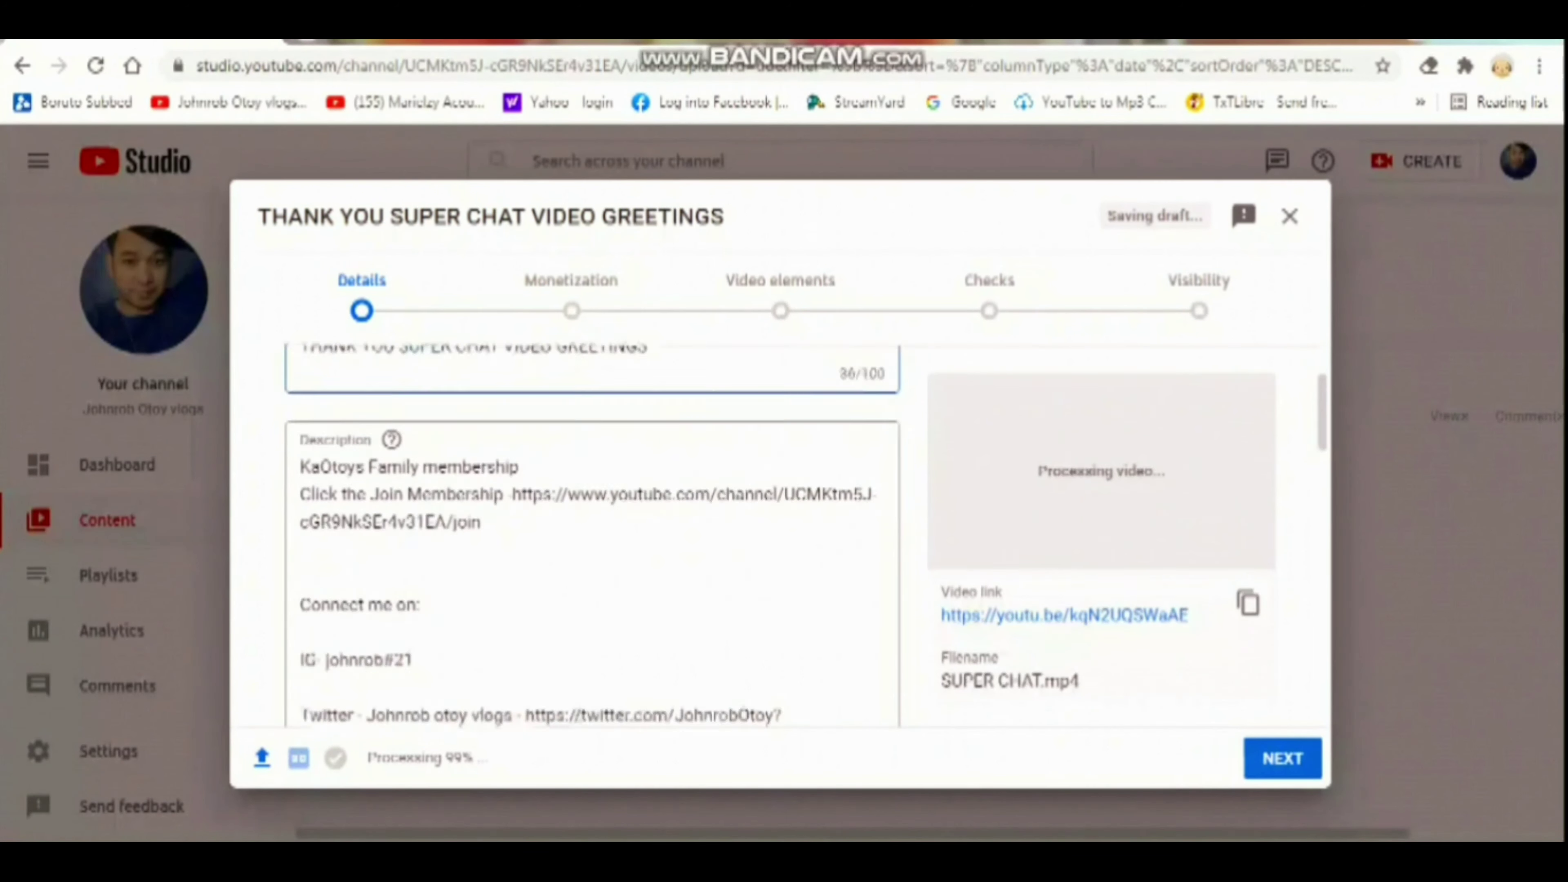
pyautogui.scroll(-2, 778, 537)
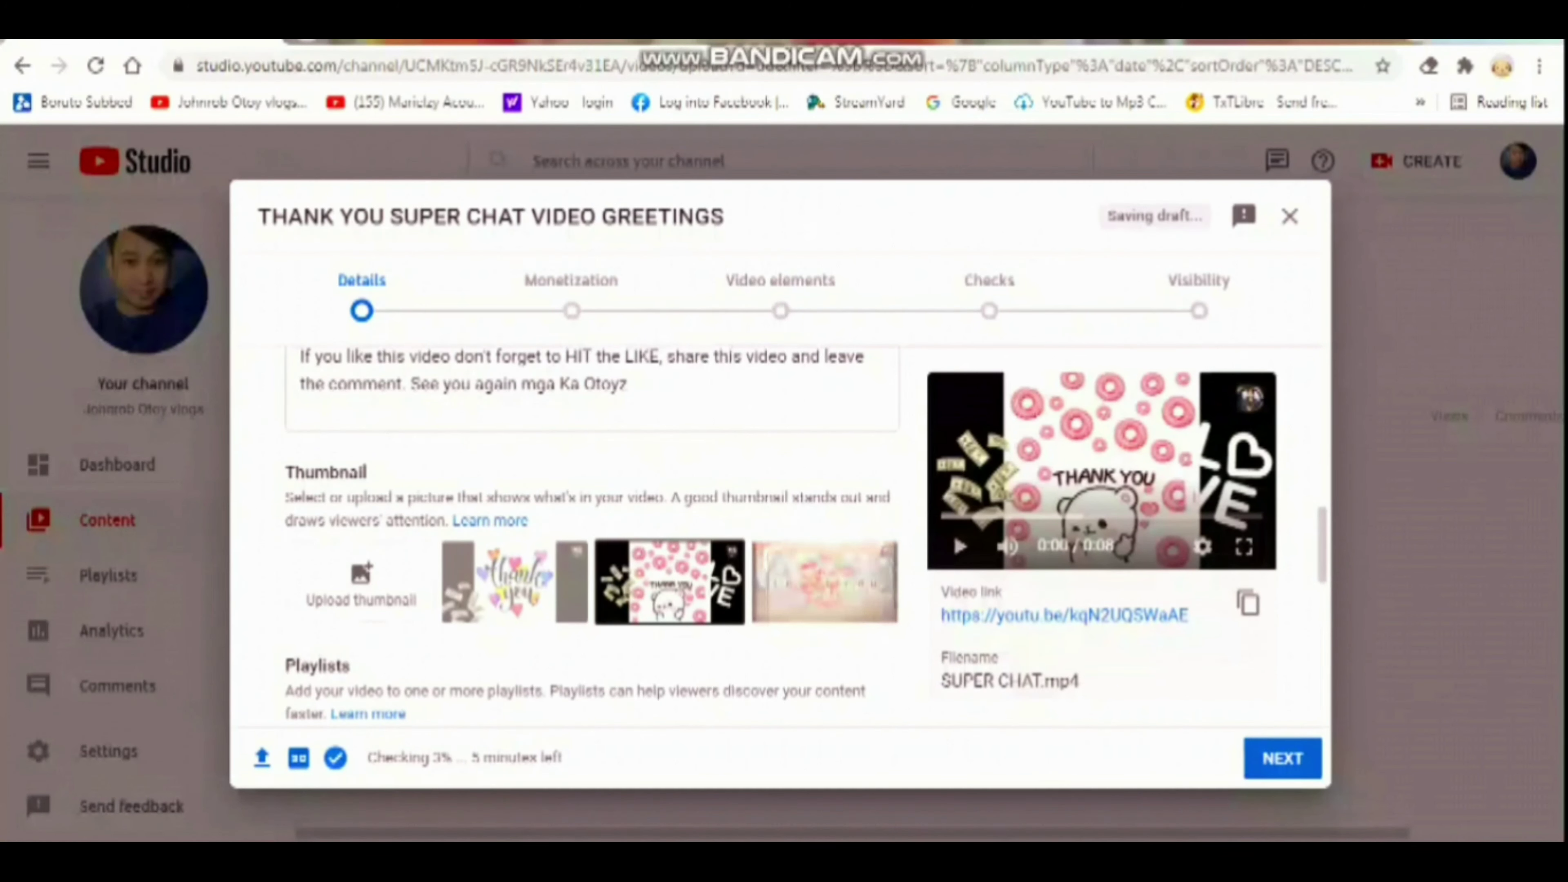
pyautogui.scroll(-4, 592, 531)
pyautogui.scroll(-4, 577, 531)
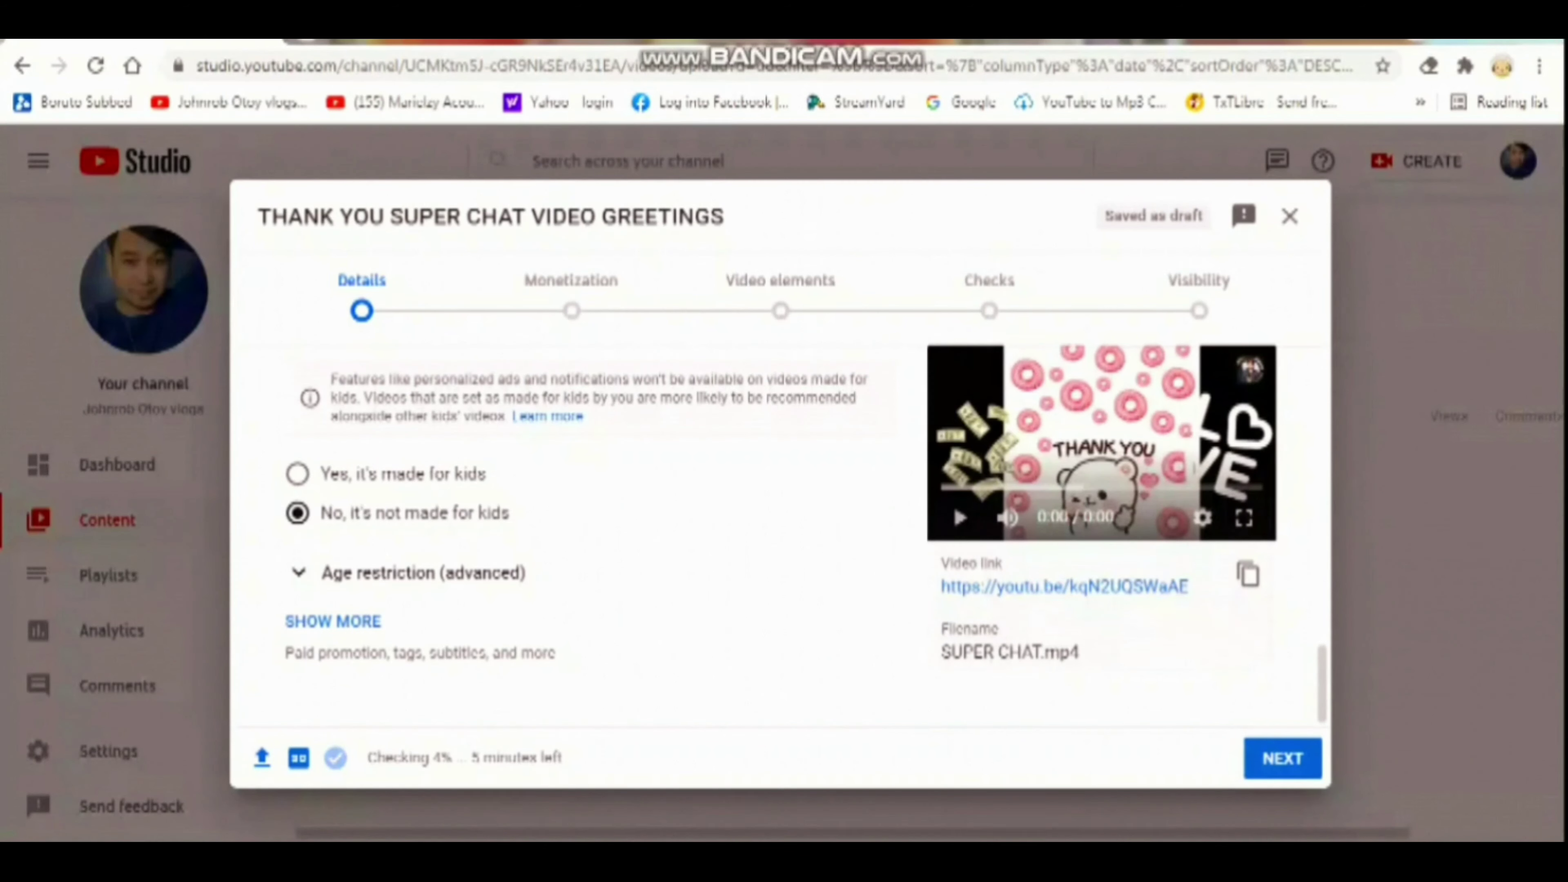
pyautogui.click(1282, 758)
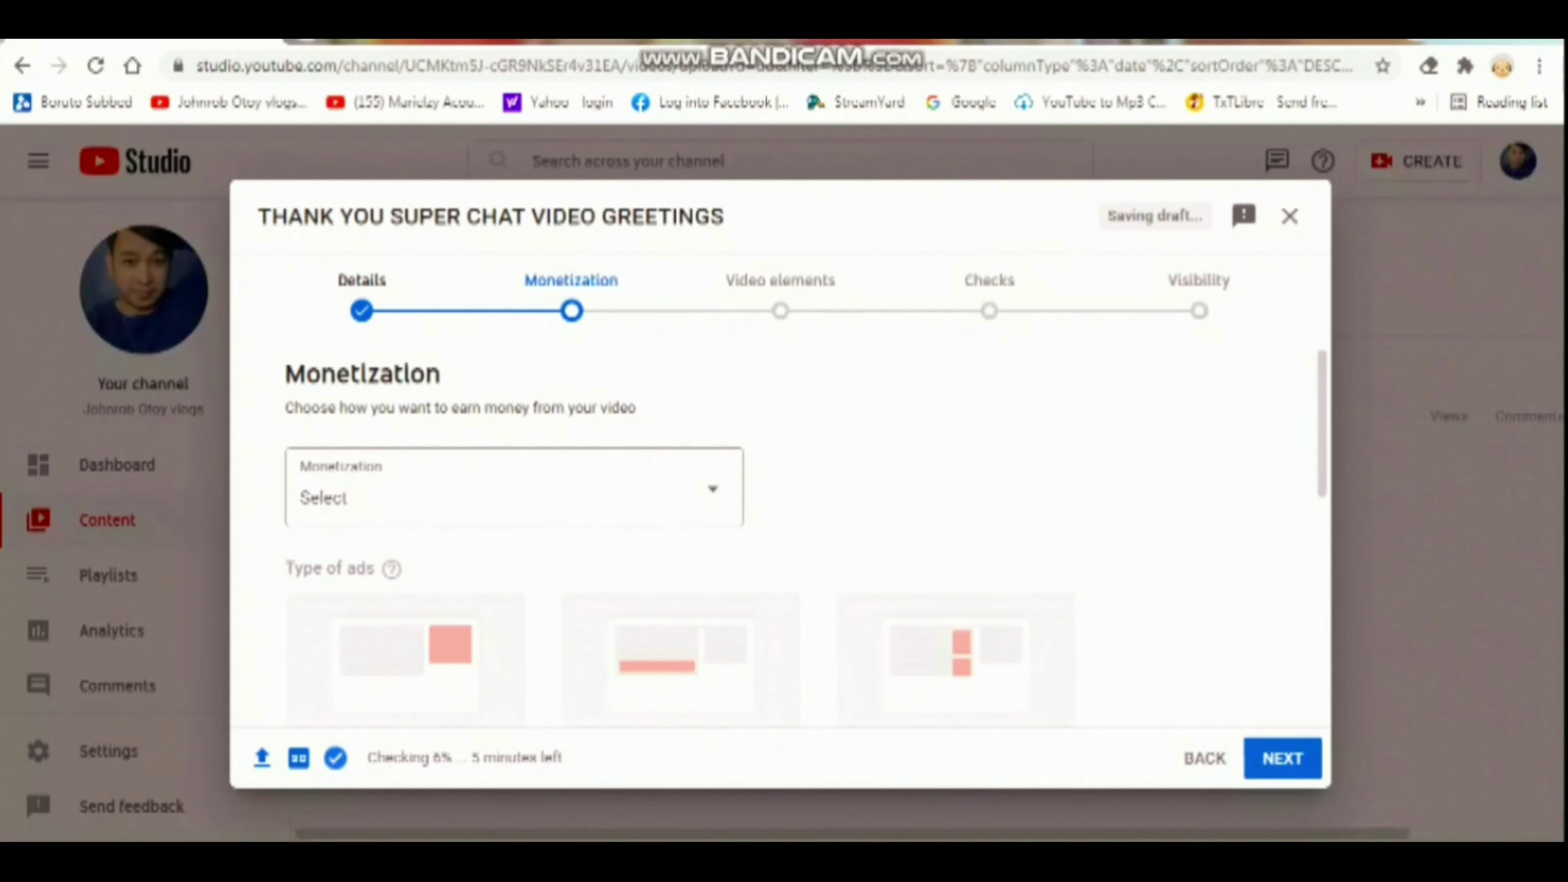
pyautogui.click(323, 491)
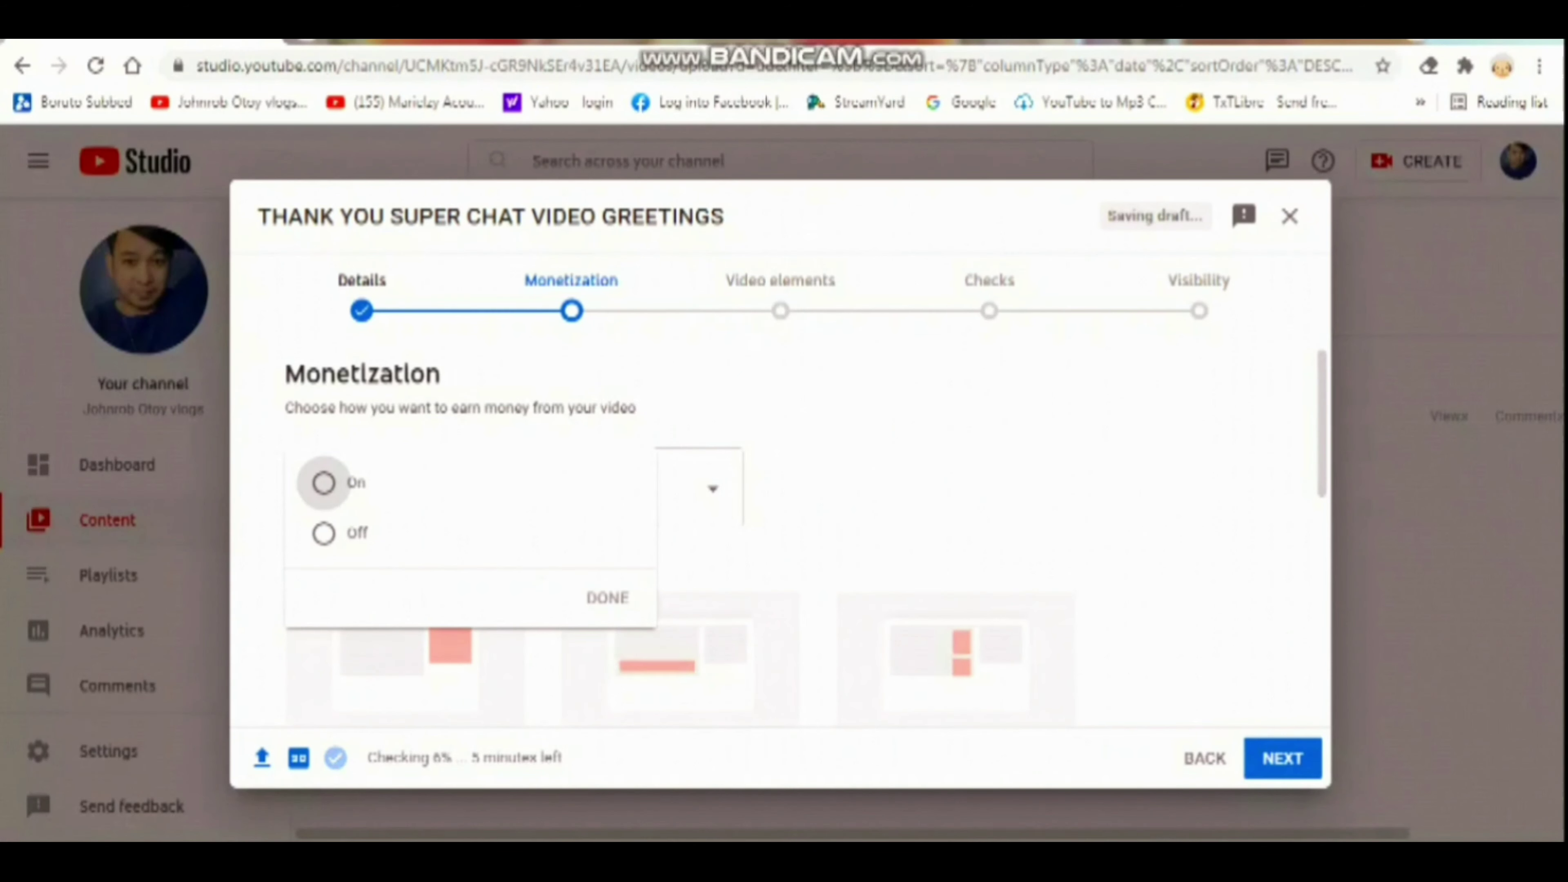
pyautogui.click(323, 482)
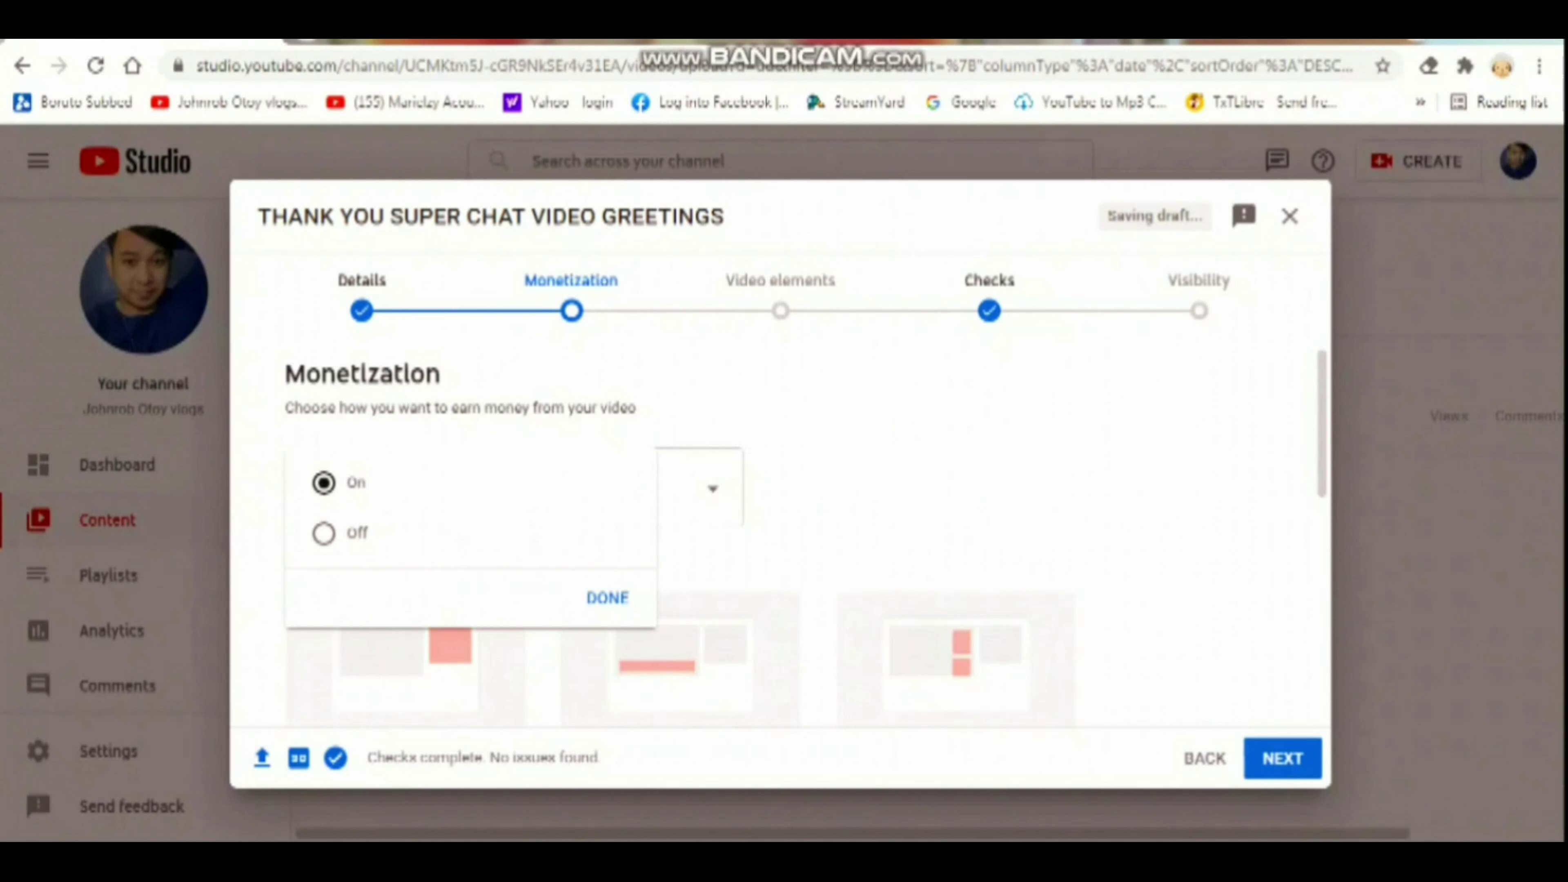
pyautogui.click(610, 599)
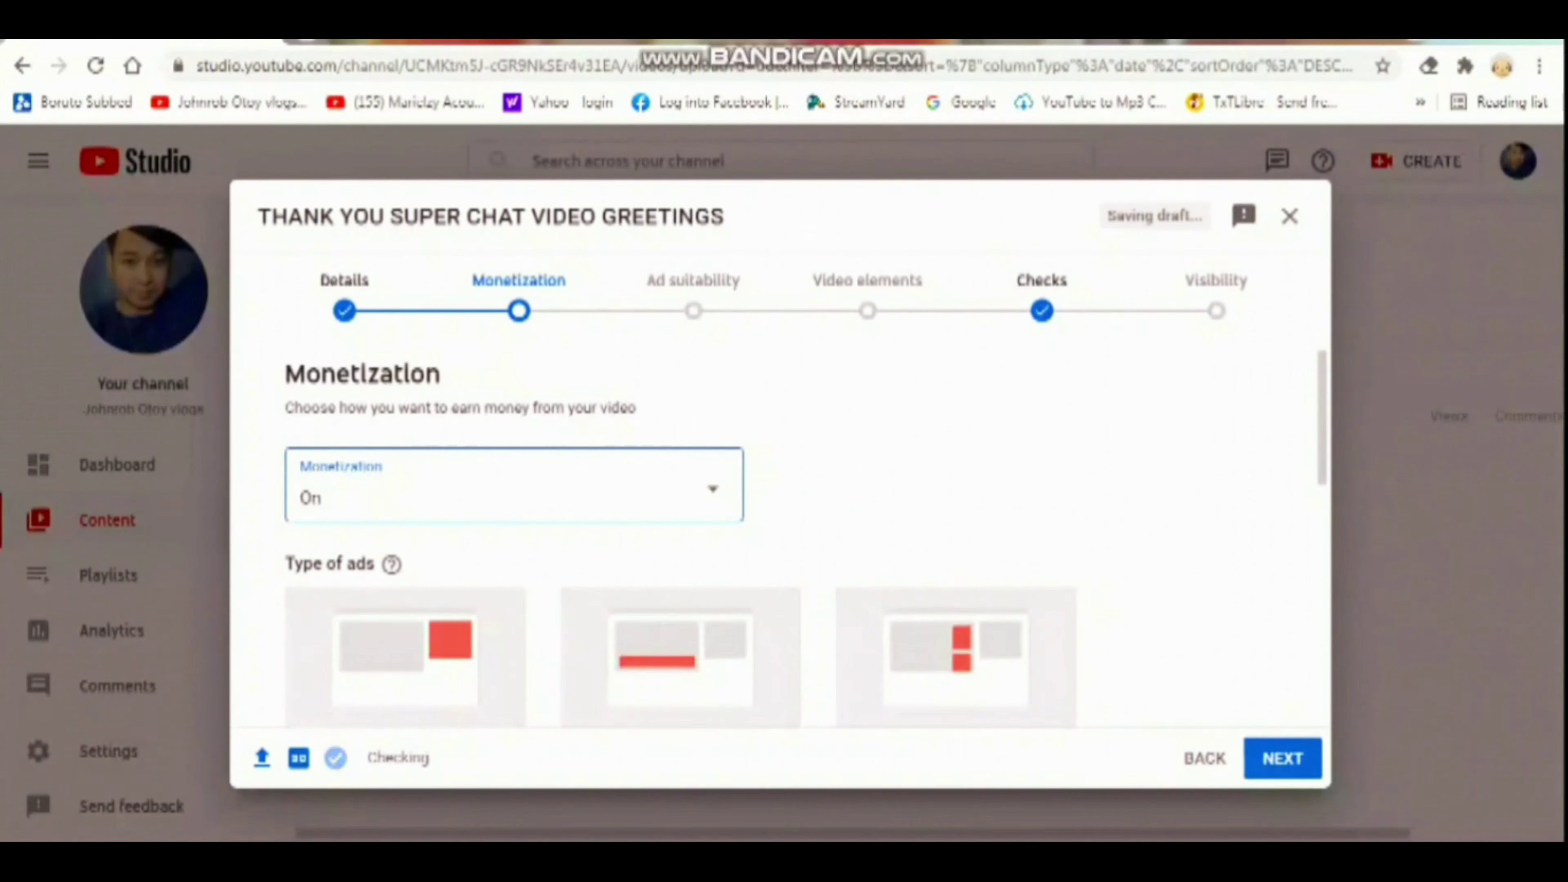
# Proceed to the ad suitability questionnaire and mark the content as "None of the above".
pyautogui.click(1279, 759)
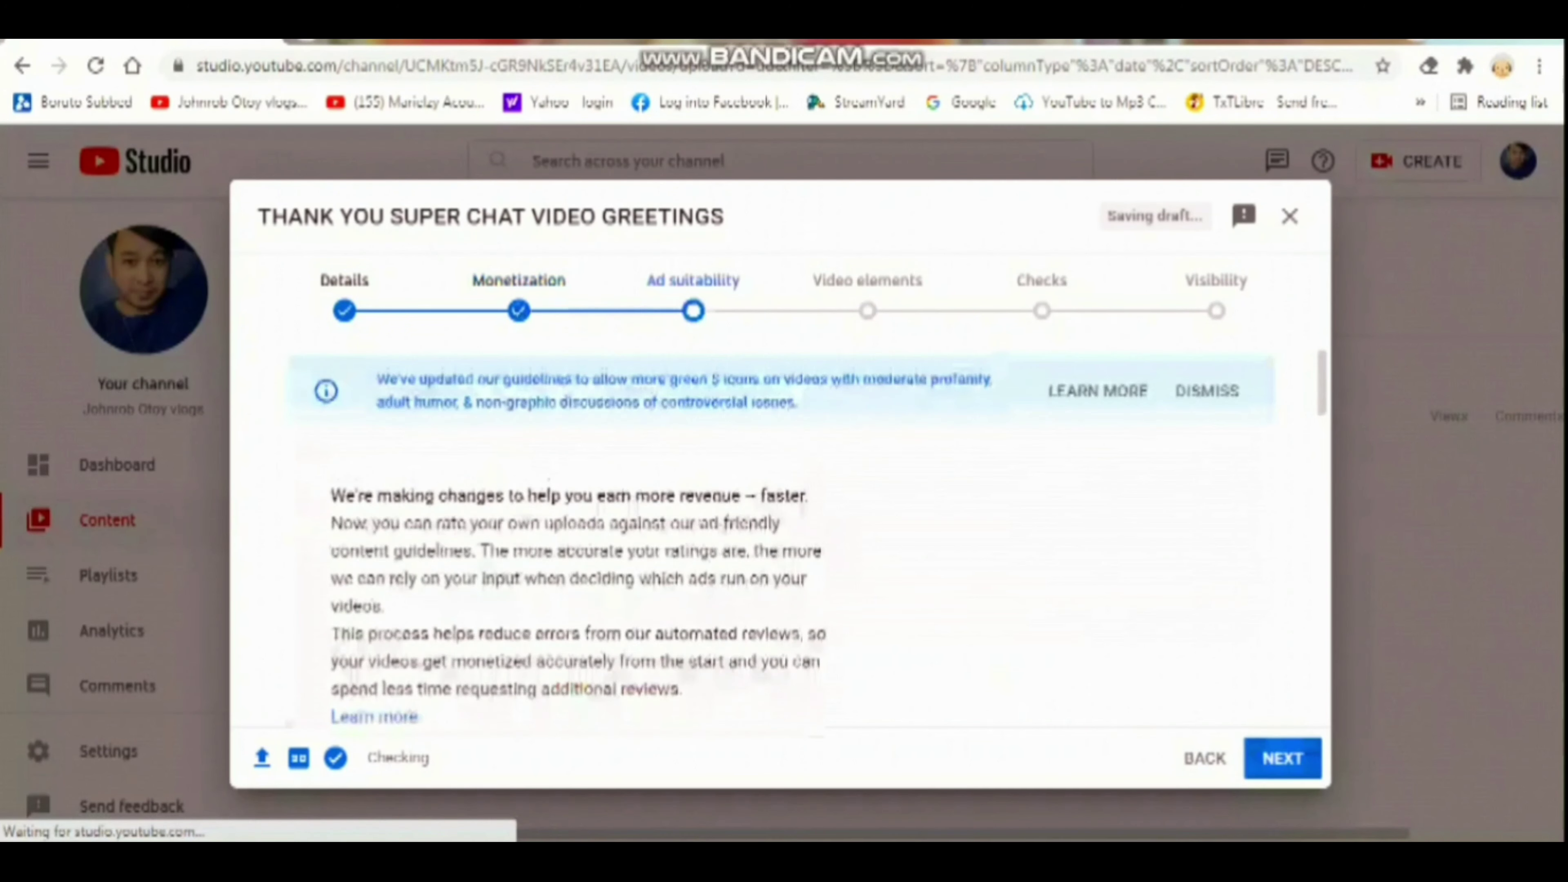
pyautogui.scroll(-4, 780, 537)
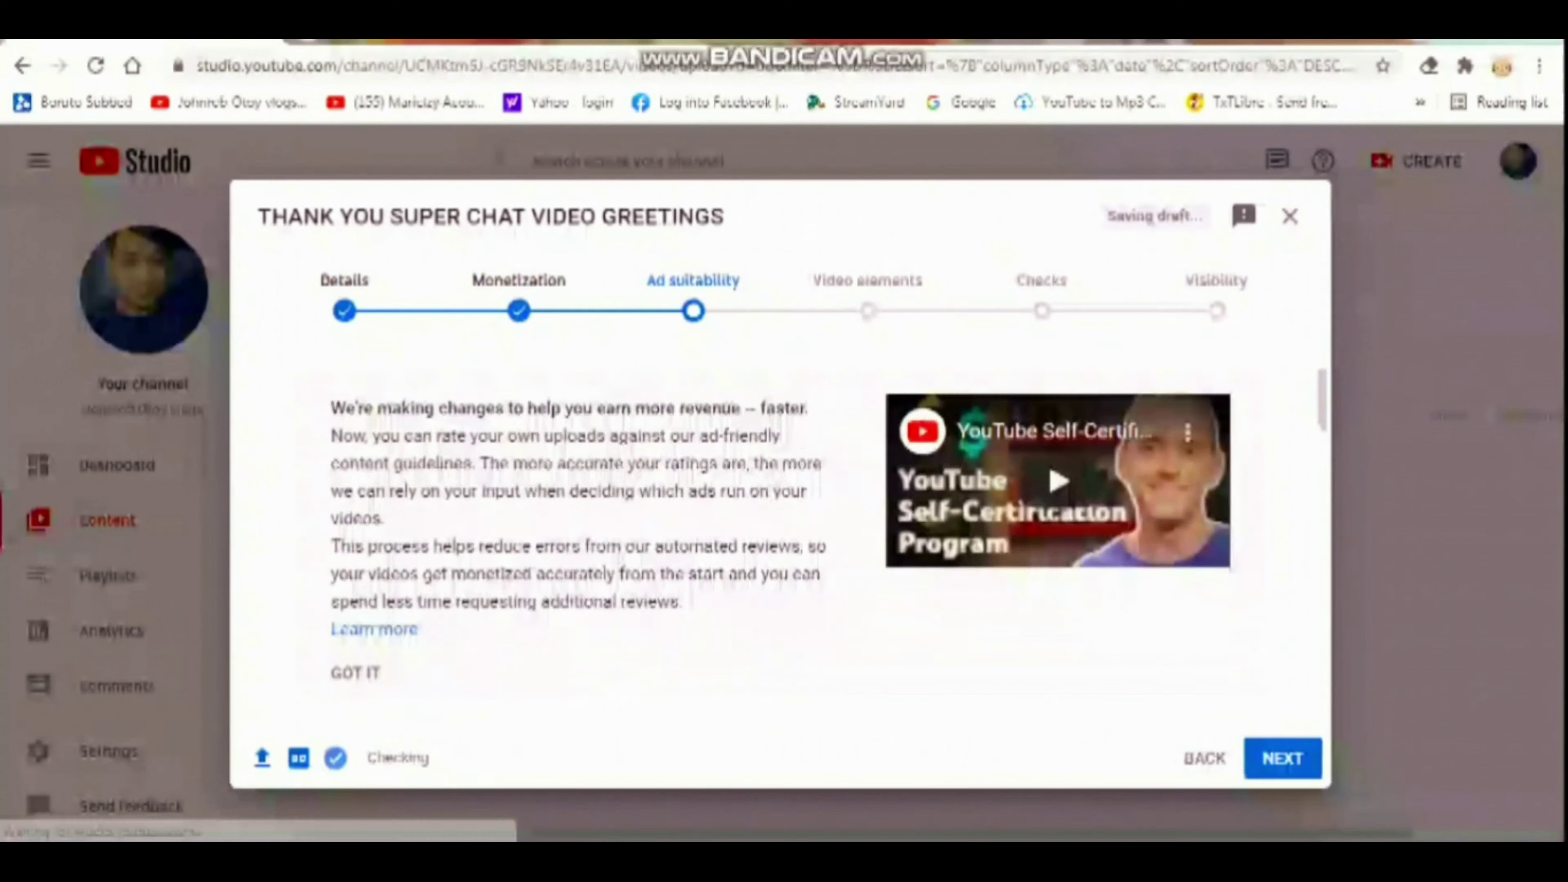
pyautogui.scroll(-10, 780, 537)
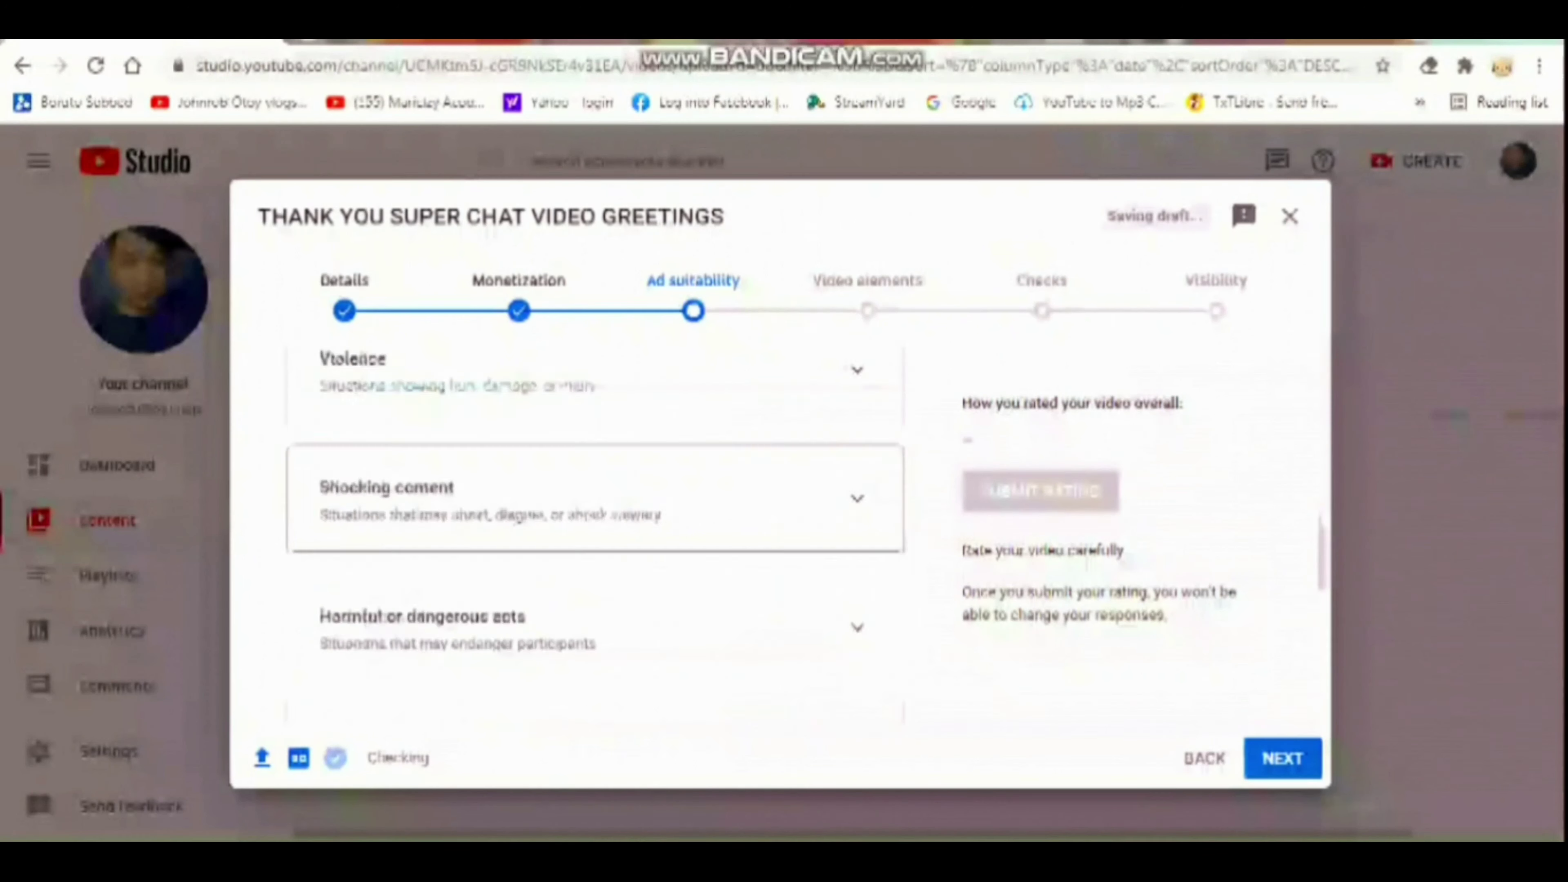
pyautogui.click(305, 679)
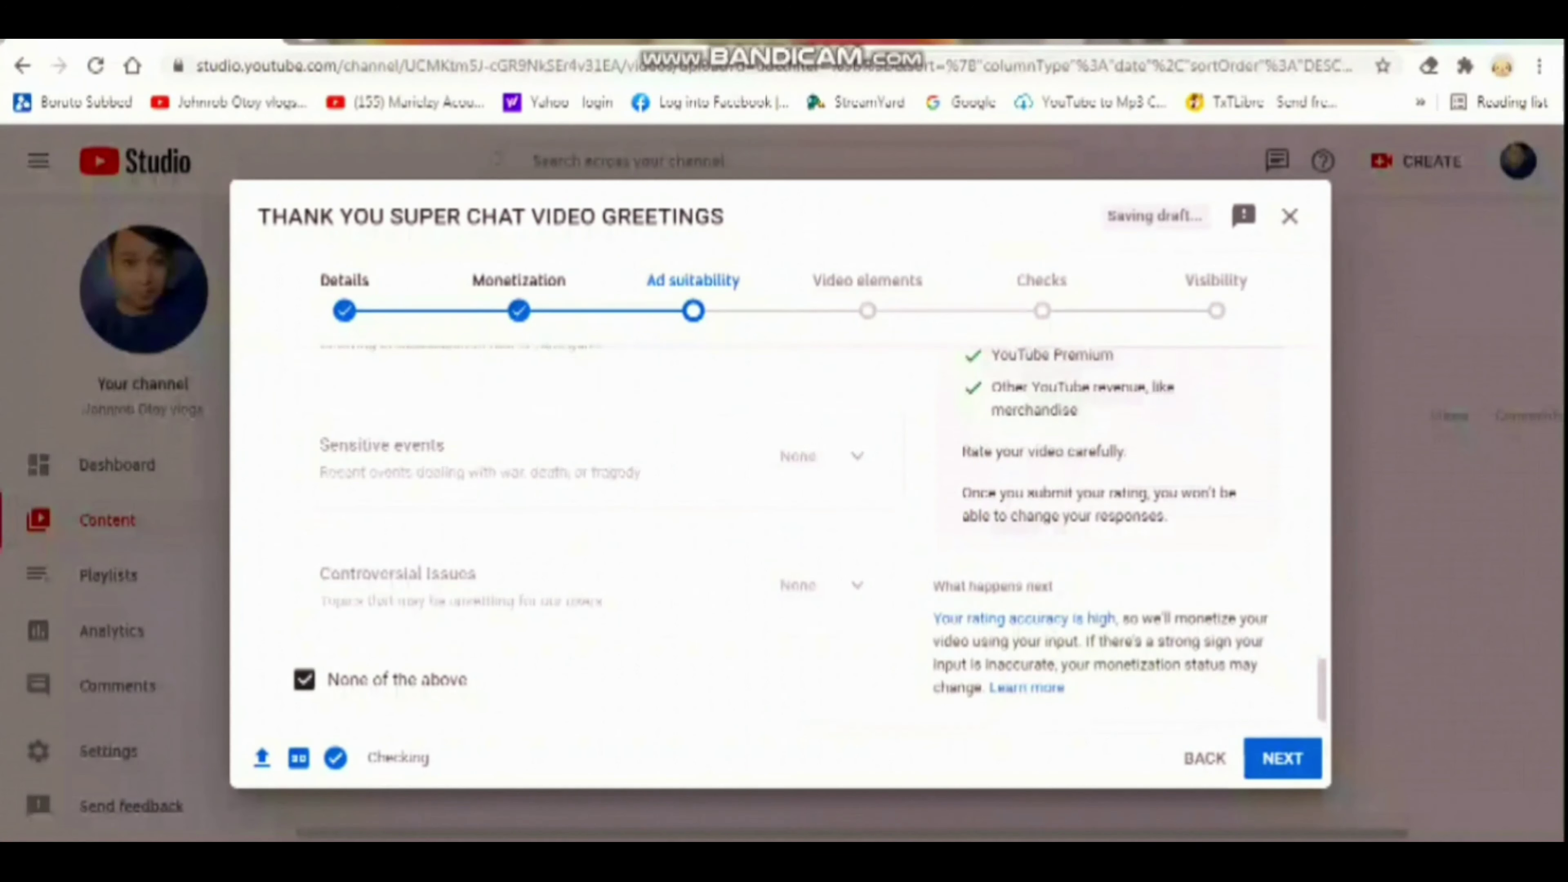
# Submit the "None of the above" ad suitability rating for the video.
pyautogui.click(1282, 757)
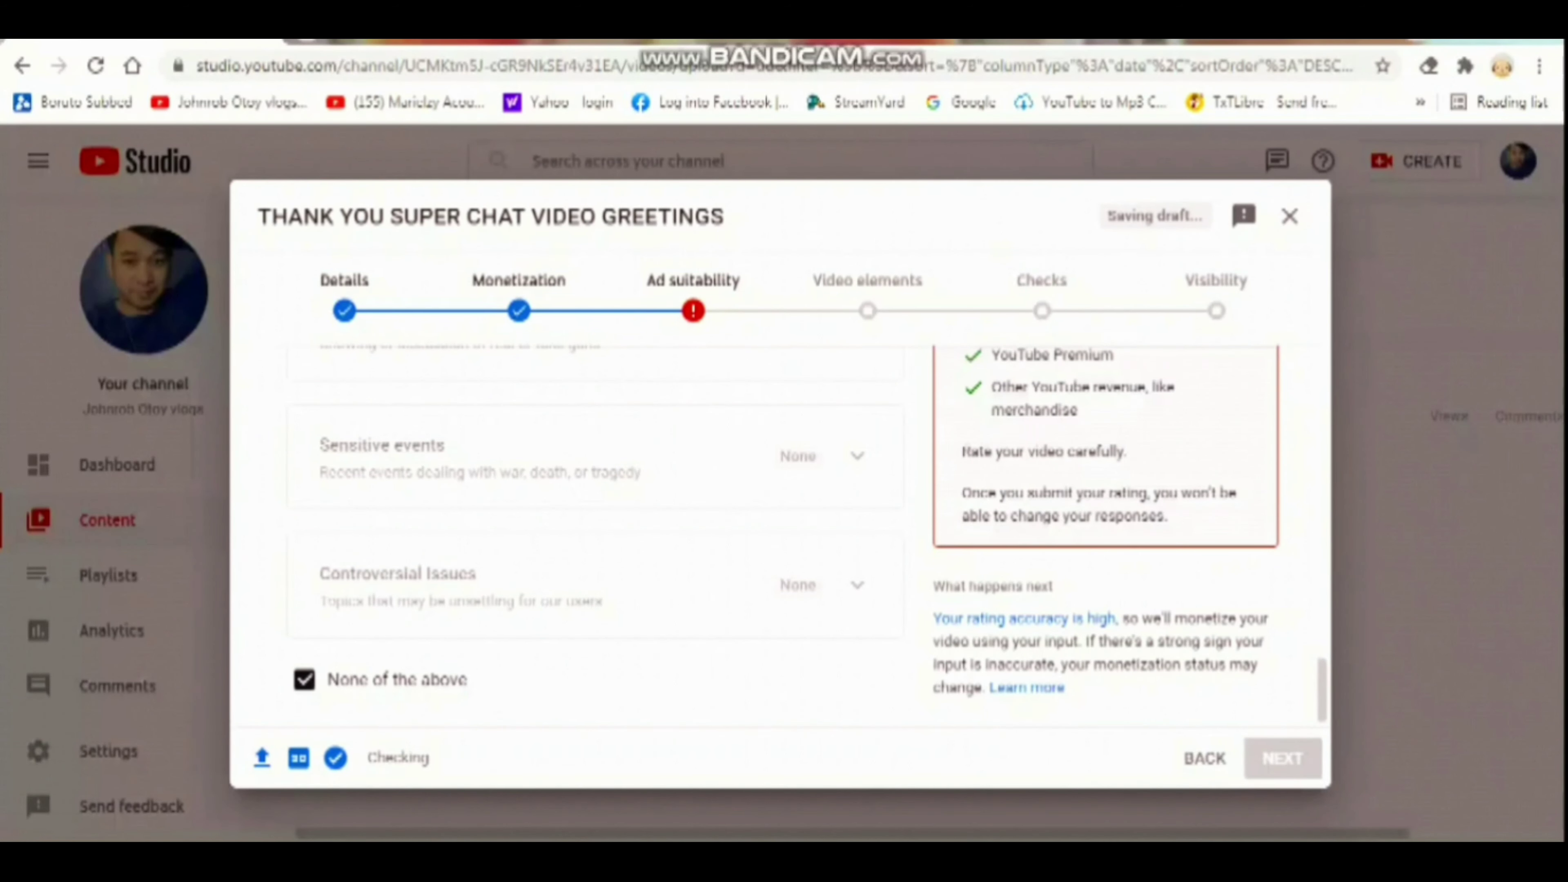
pyautogui.scroll(5, 1061, 500)
pyautogui.click(1061, 502)
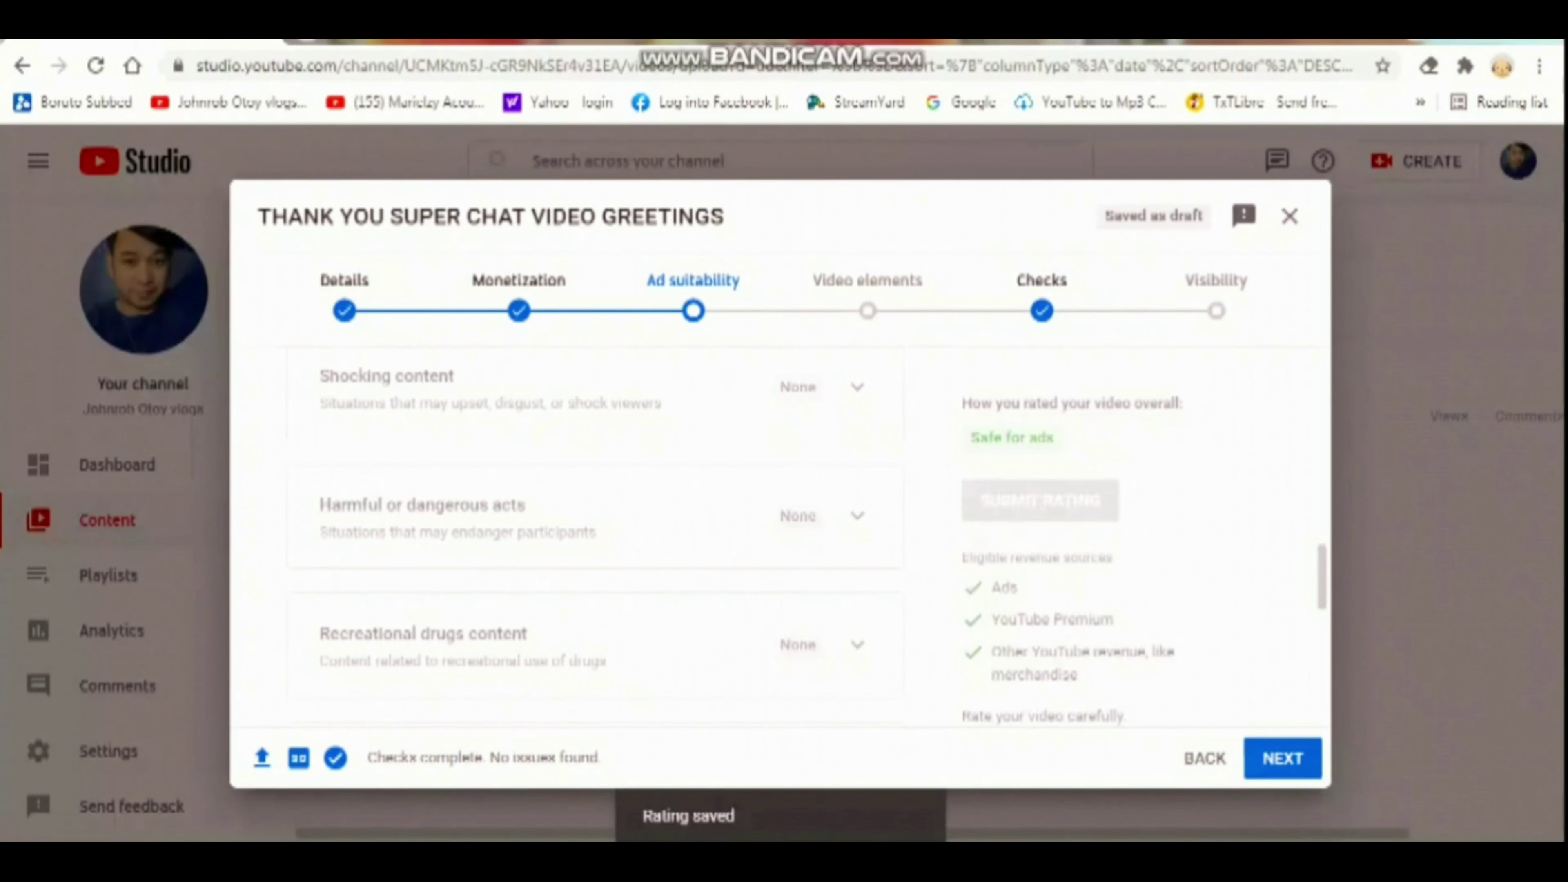
# Proceed past video elements and checks without adding anything, and save the video with Unlisted visibility.
pyautogui.click(1282, 758)
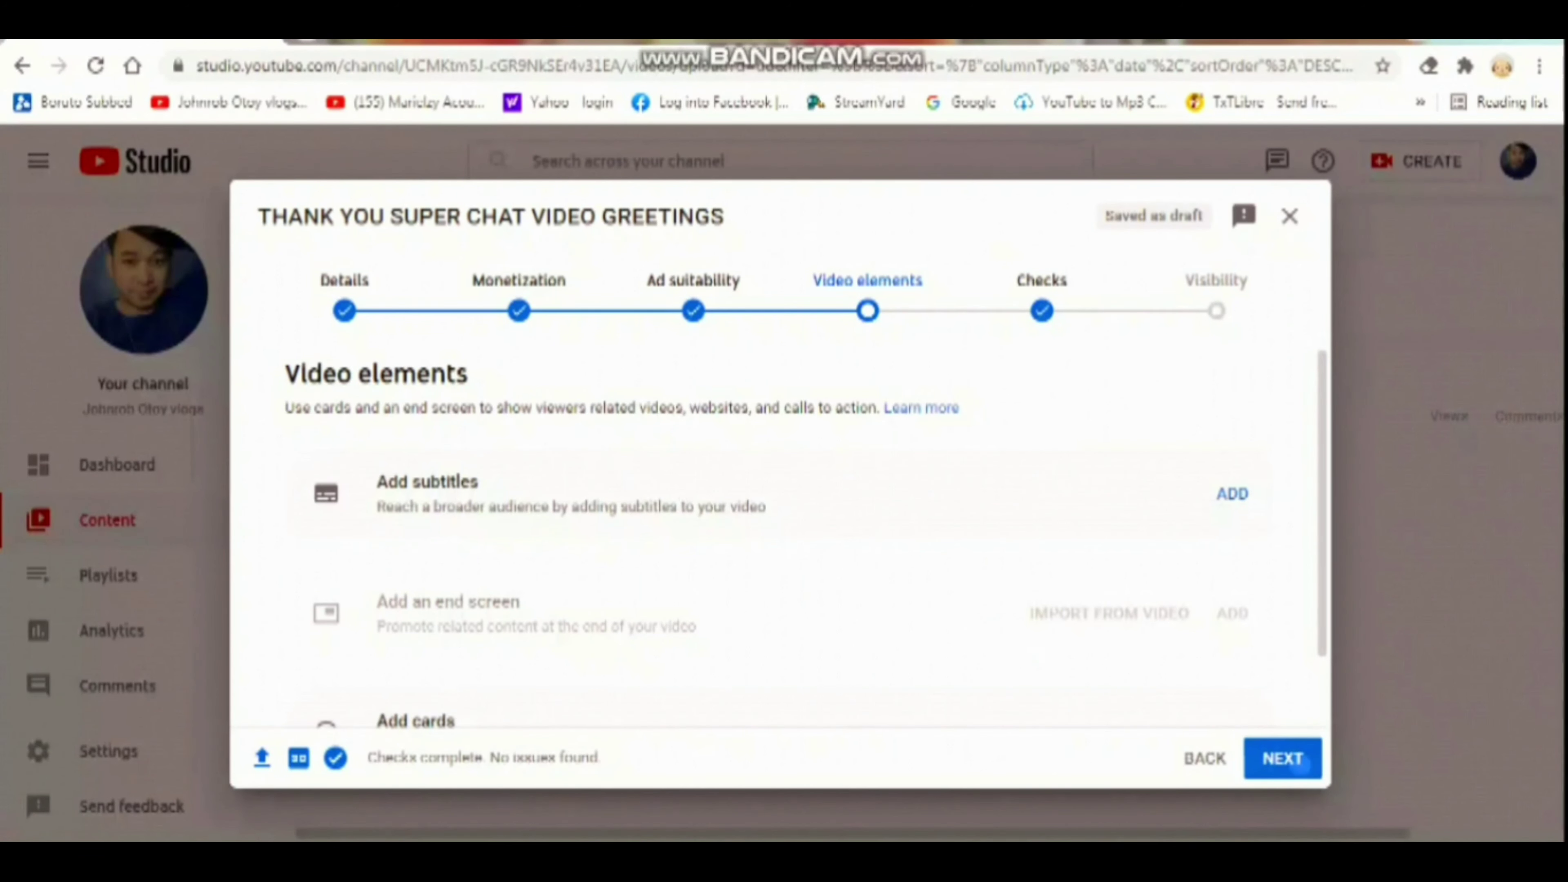
pyautogui.click(1296, 762)
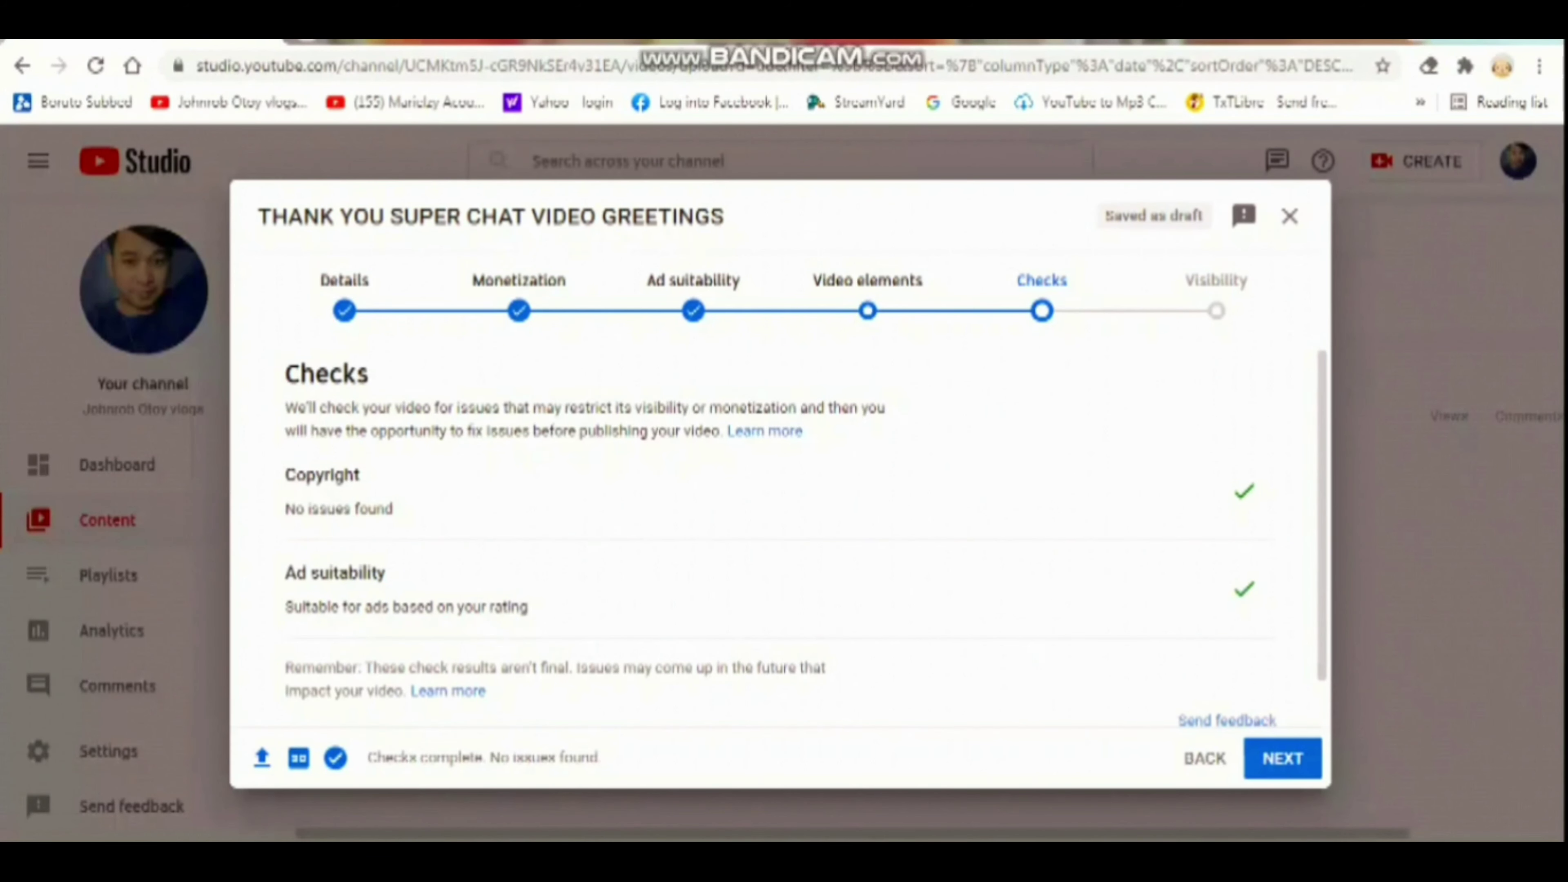
pyautogui.click(1295, 761)
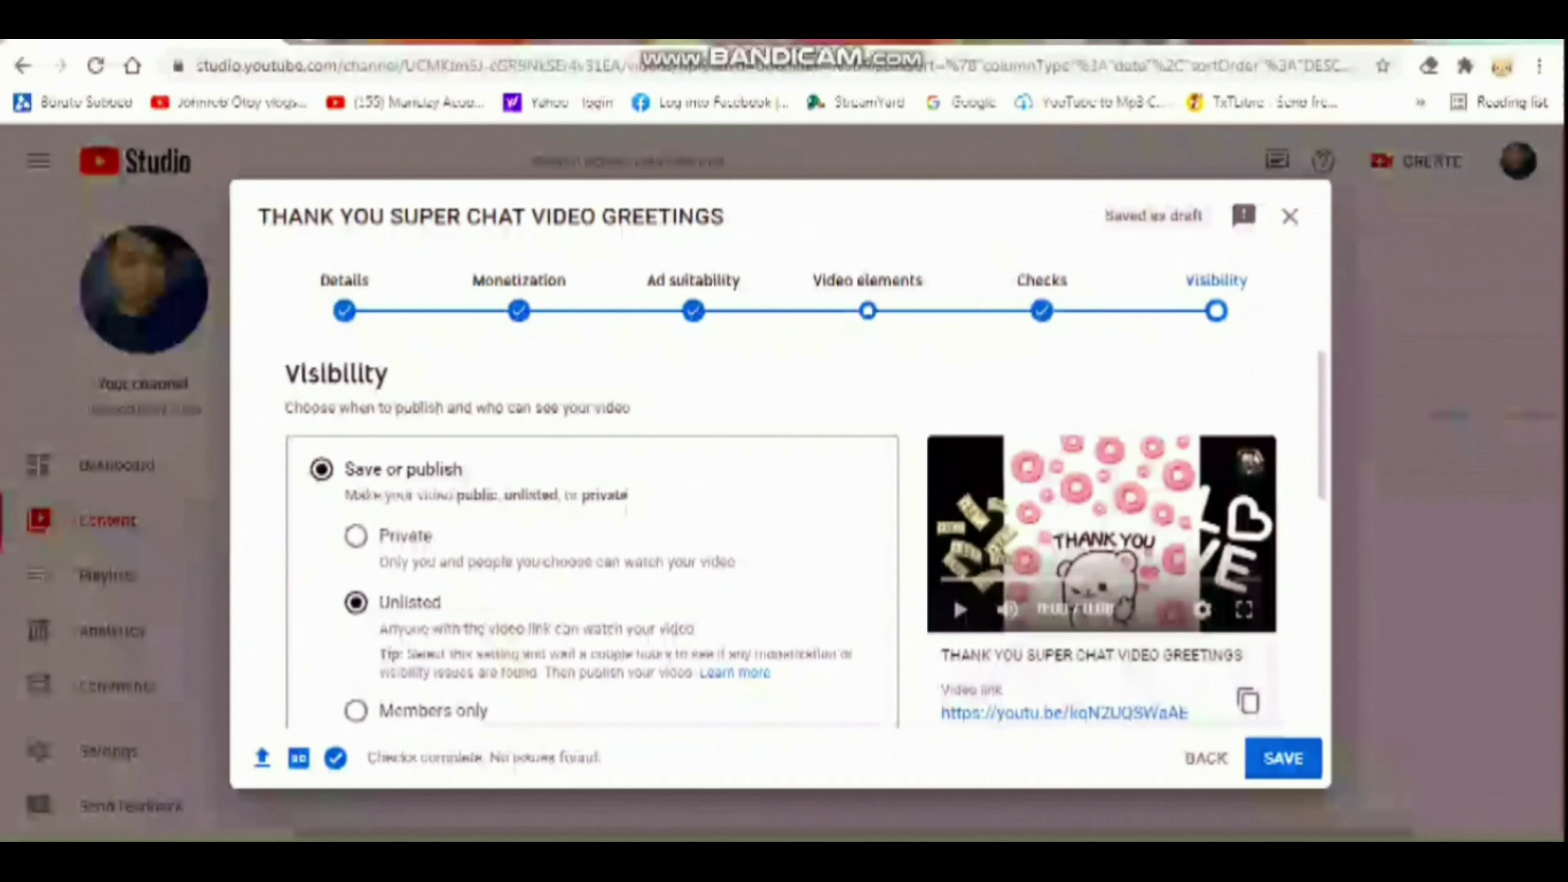
pyautogui.scroll(-2, 778, 537)
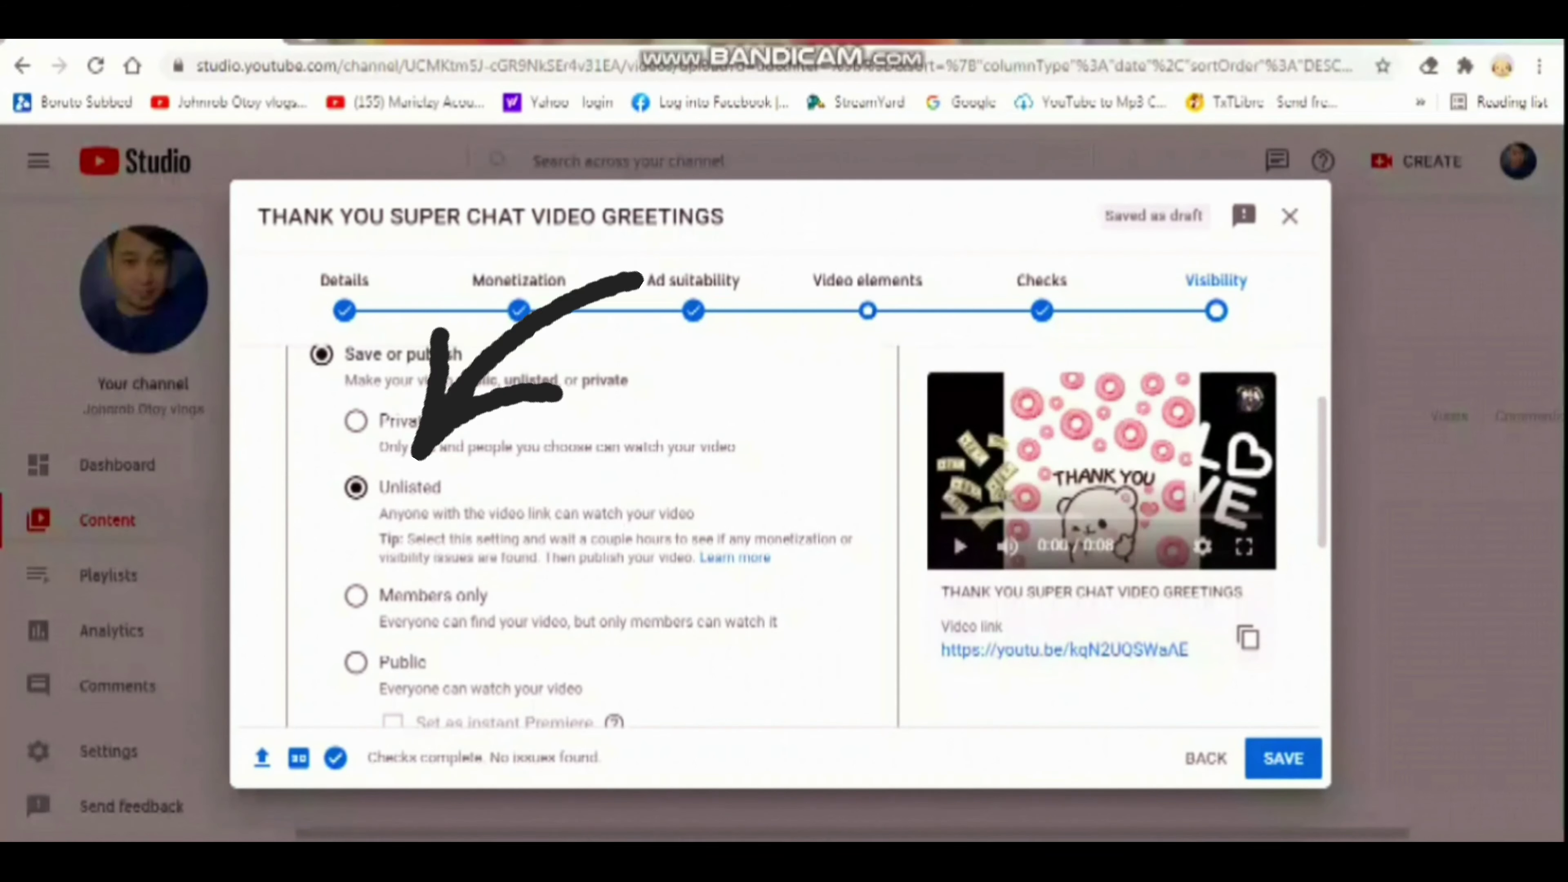
pyautogui.click(1283, 758)
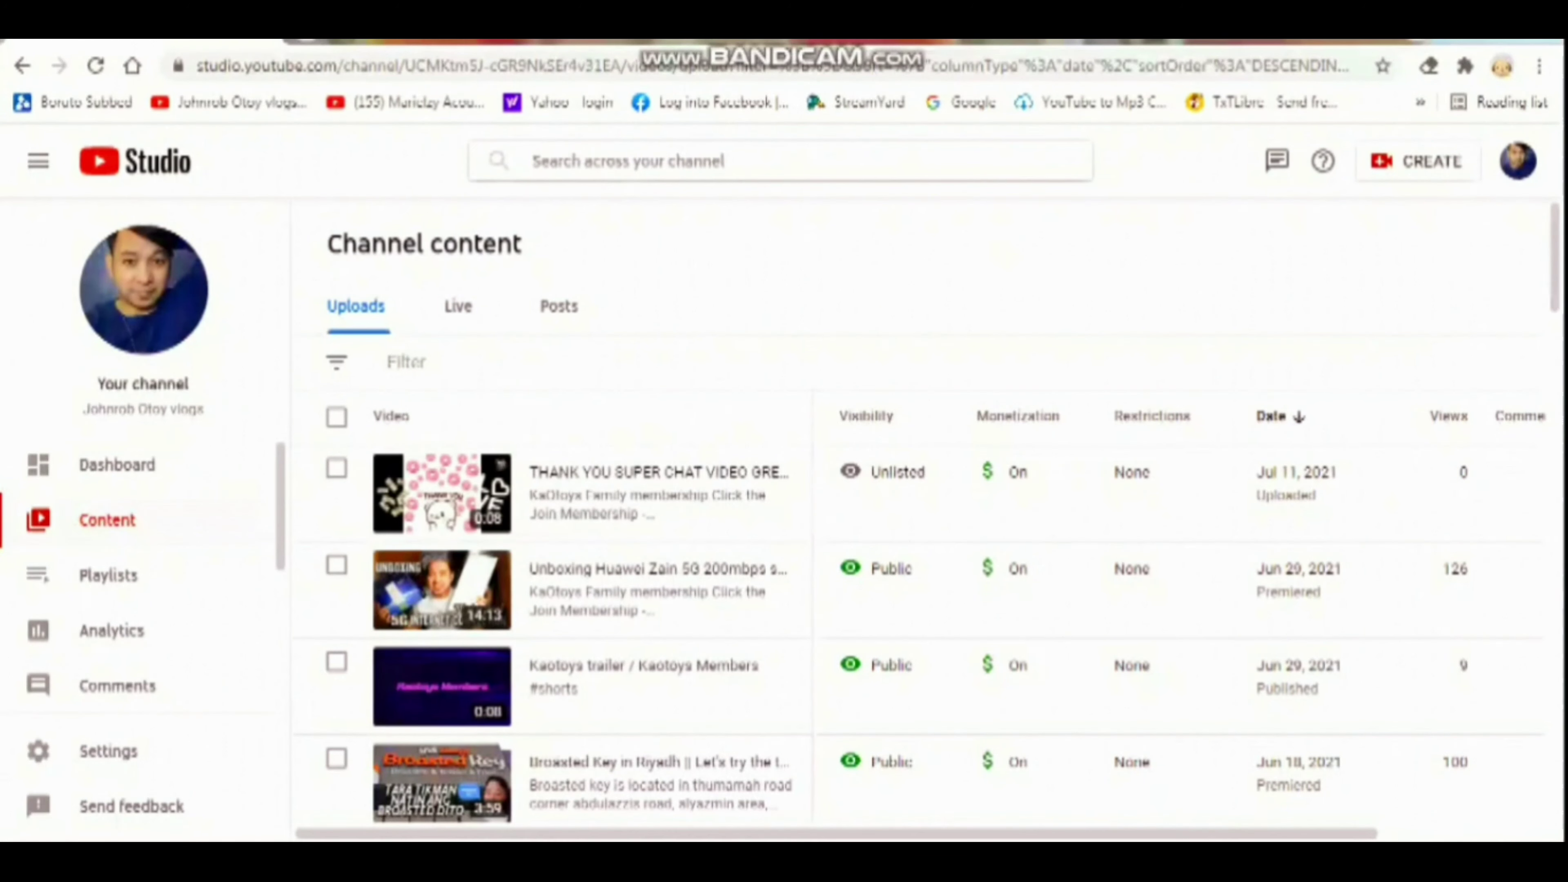
# Switch the visibility of the "THANK YOU SUPER CHAT VIDEO GREETINGS" video to Schedule, with the date Jul 11, 2021.
pyautogui.moveTo(891, 473)
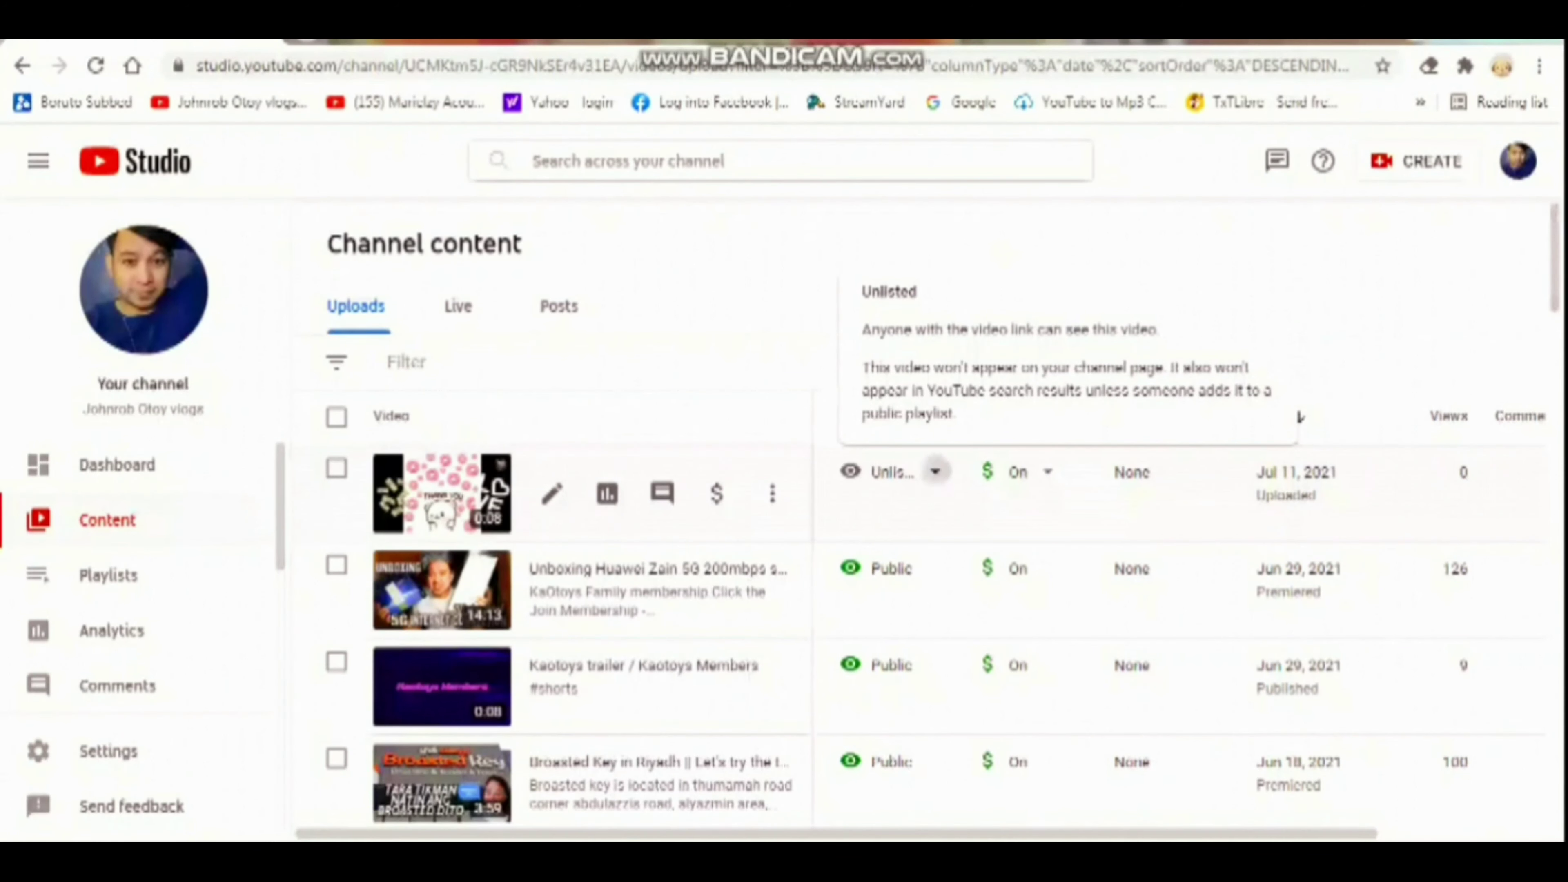
pyautogui.click(935, 471)
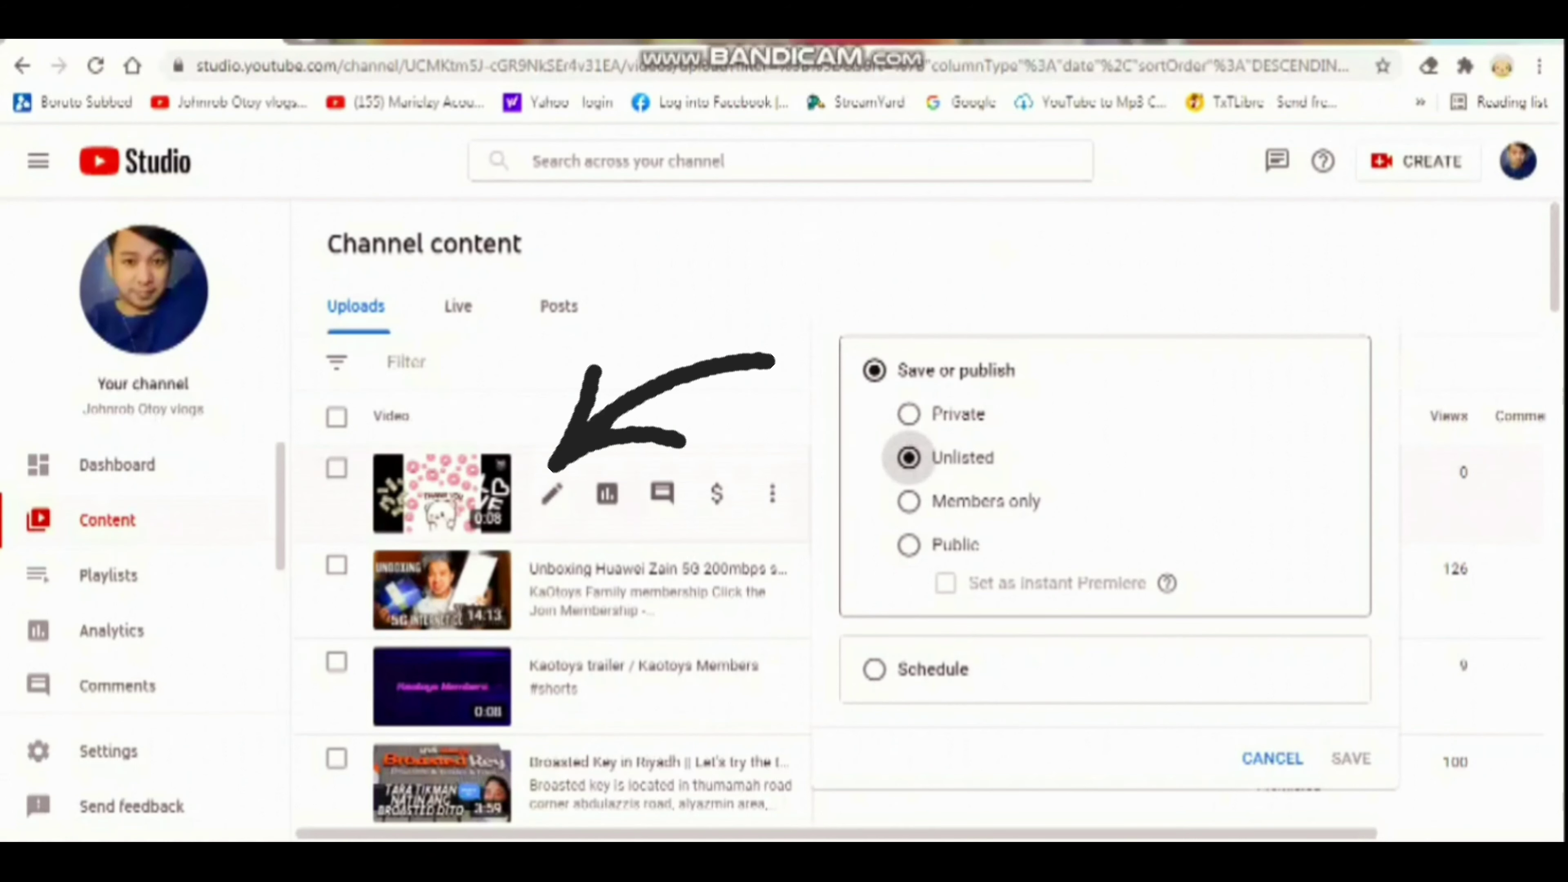
pyautogui.click(874, 670)
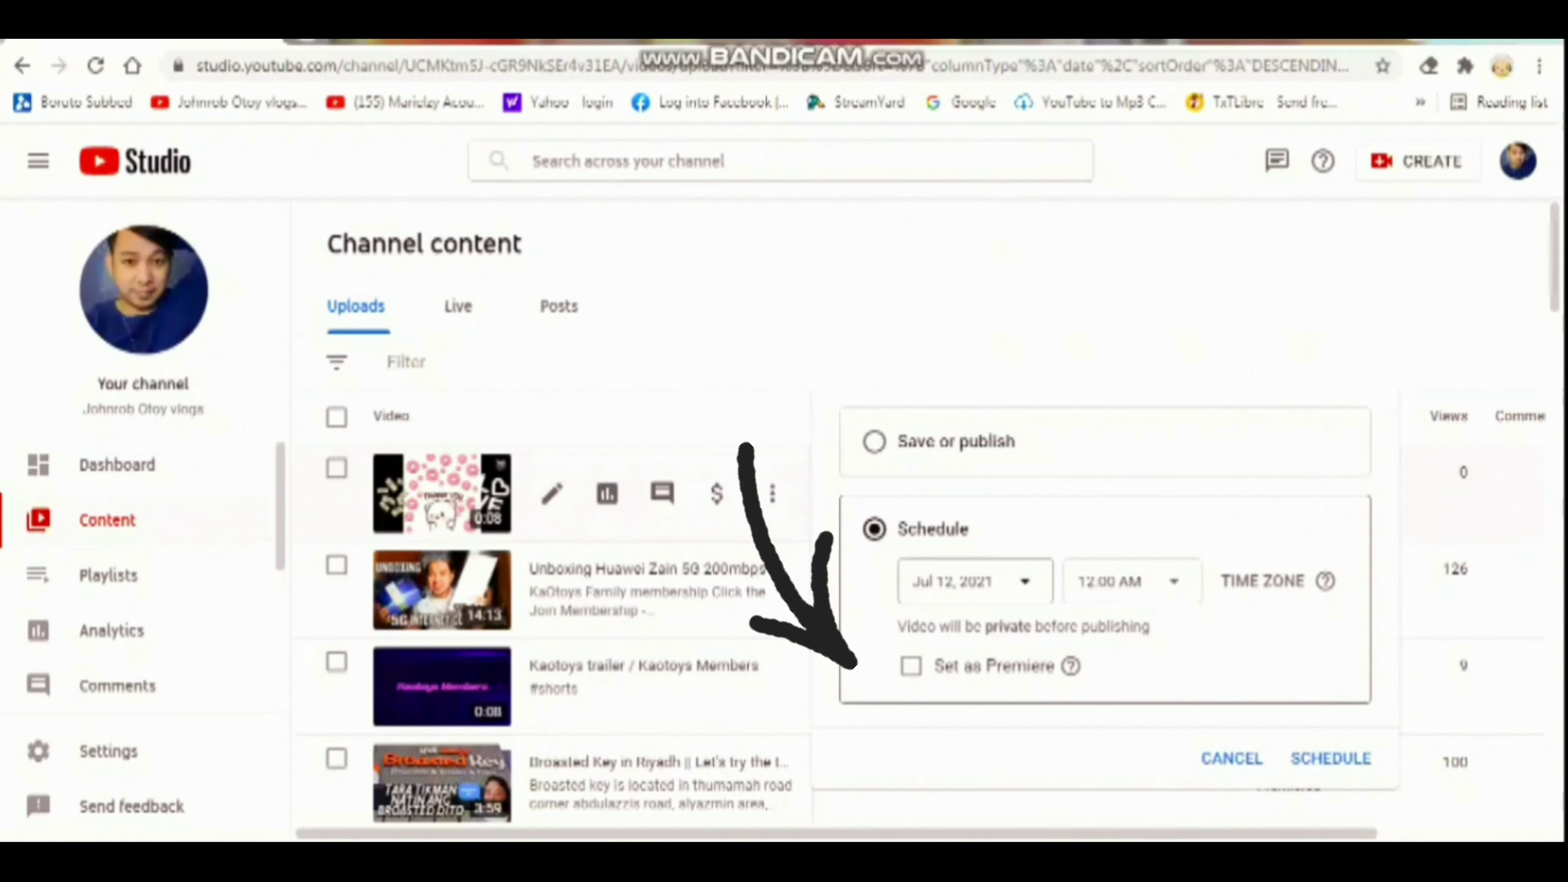
pyautogui.click(1017, 581)
pyautogui.click(927, 331)
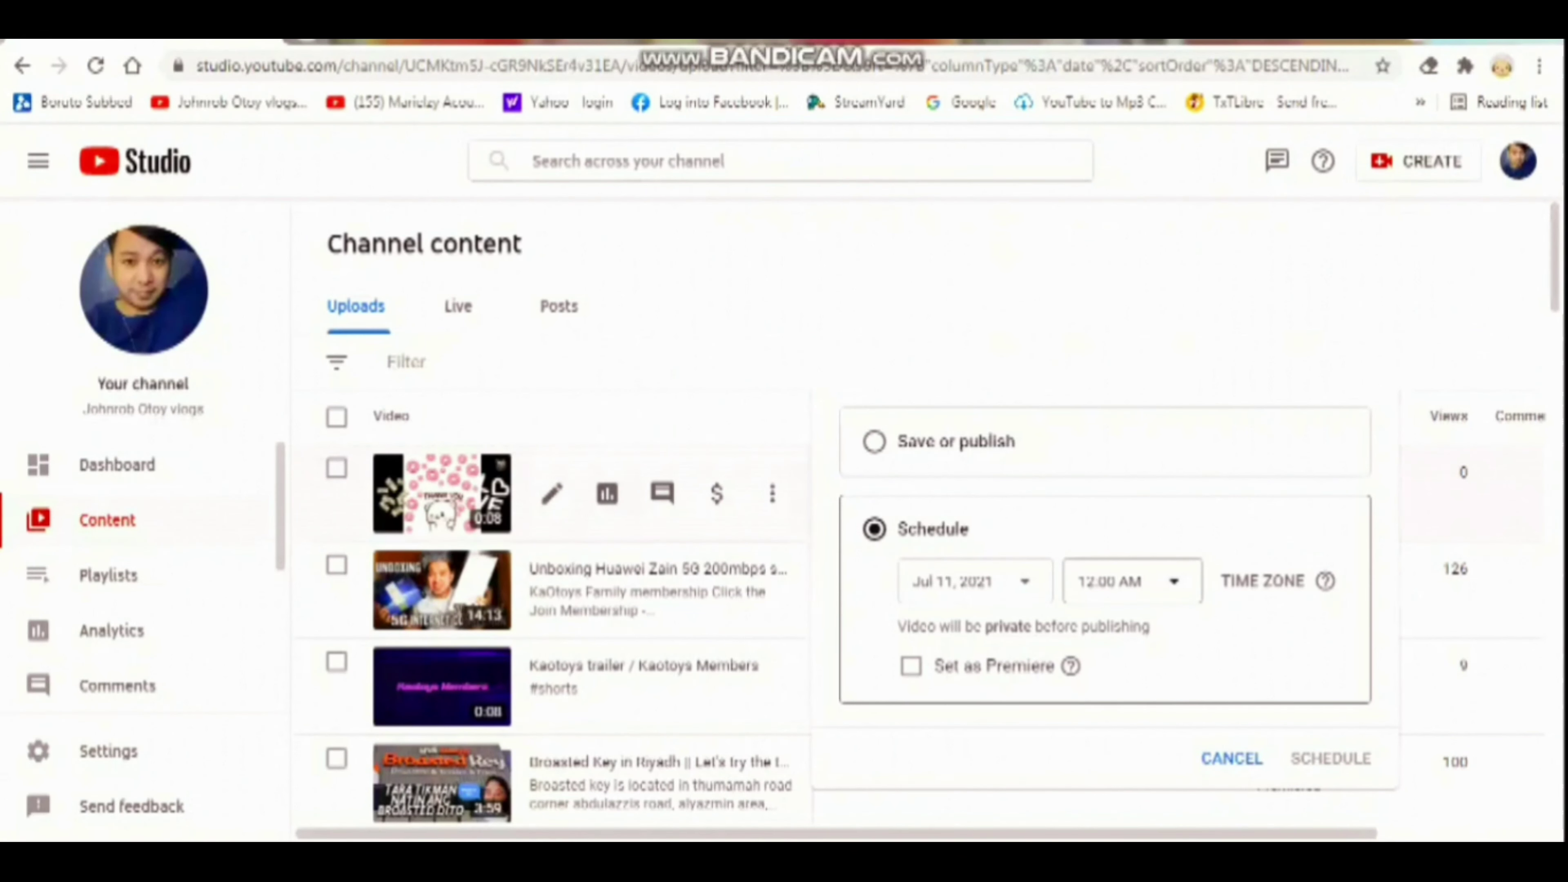
# Set the scheduled time to 7:30 PM and mark the video as a Premiere.
pyautogui.click(1129, 581)
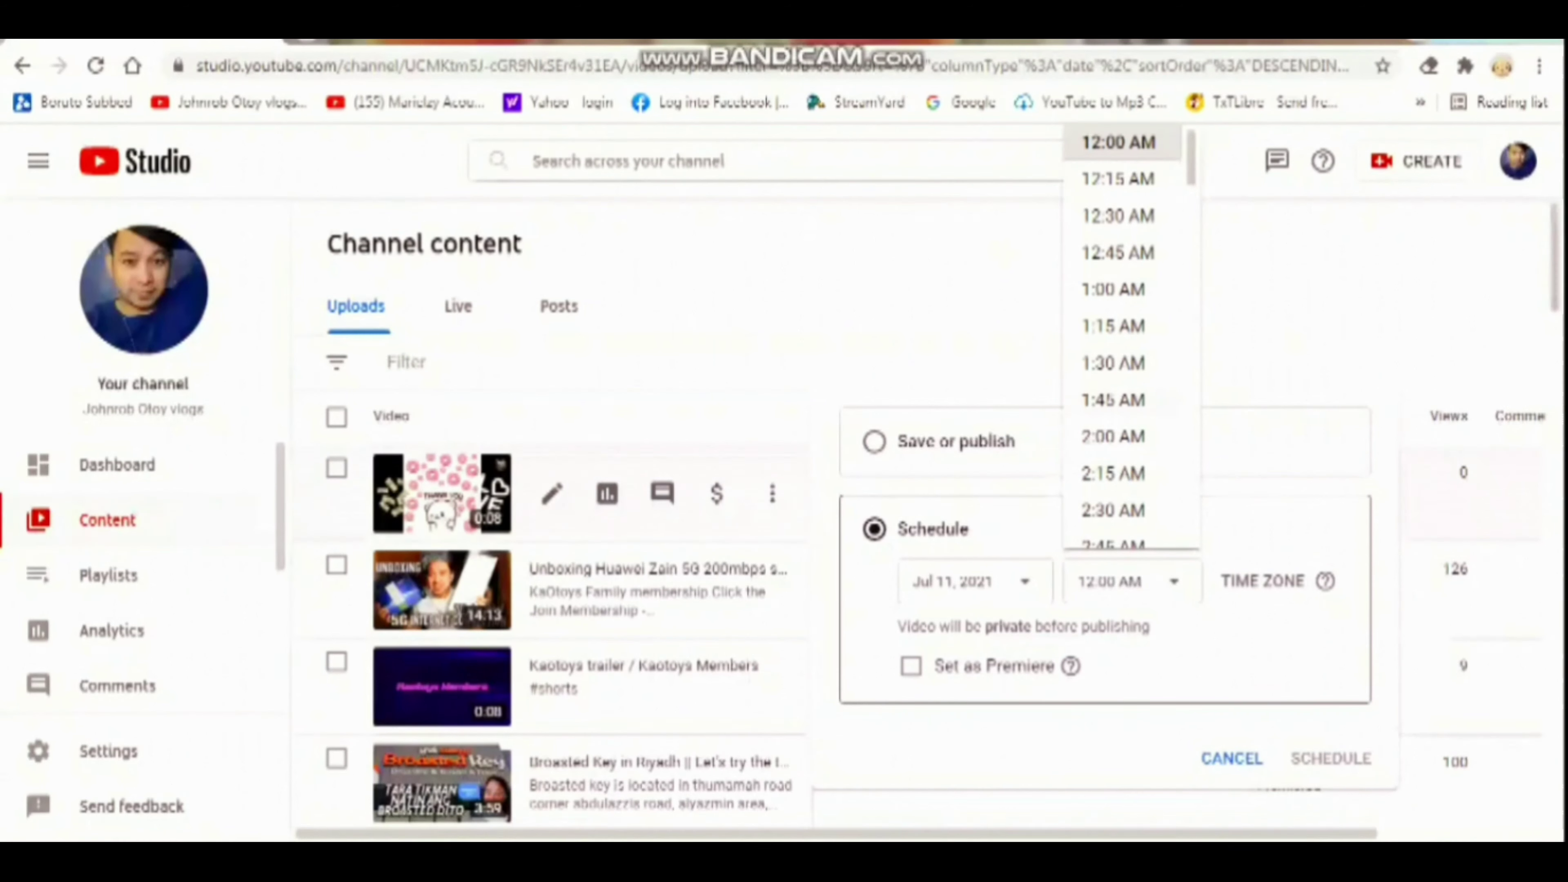
pyautogui.scroll(-10, 1129, 340)
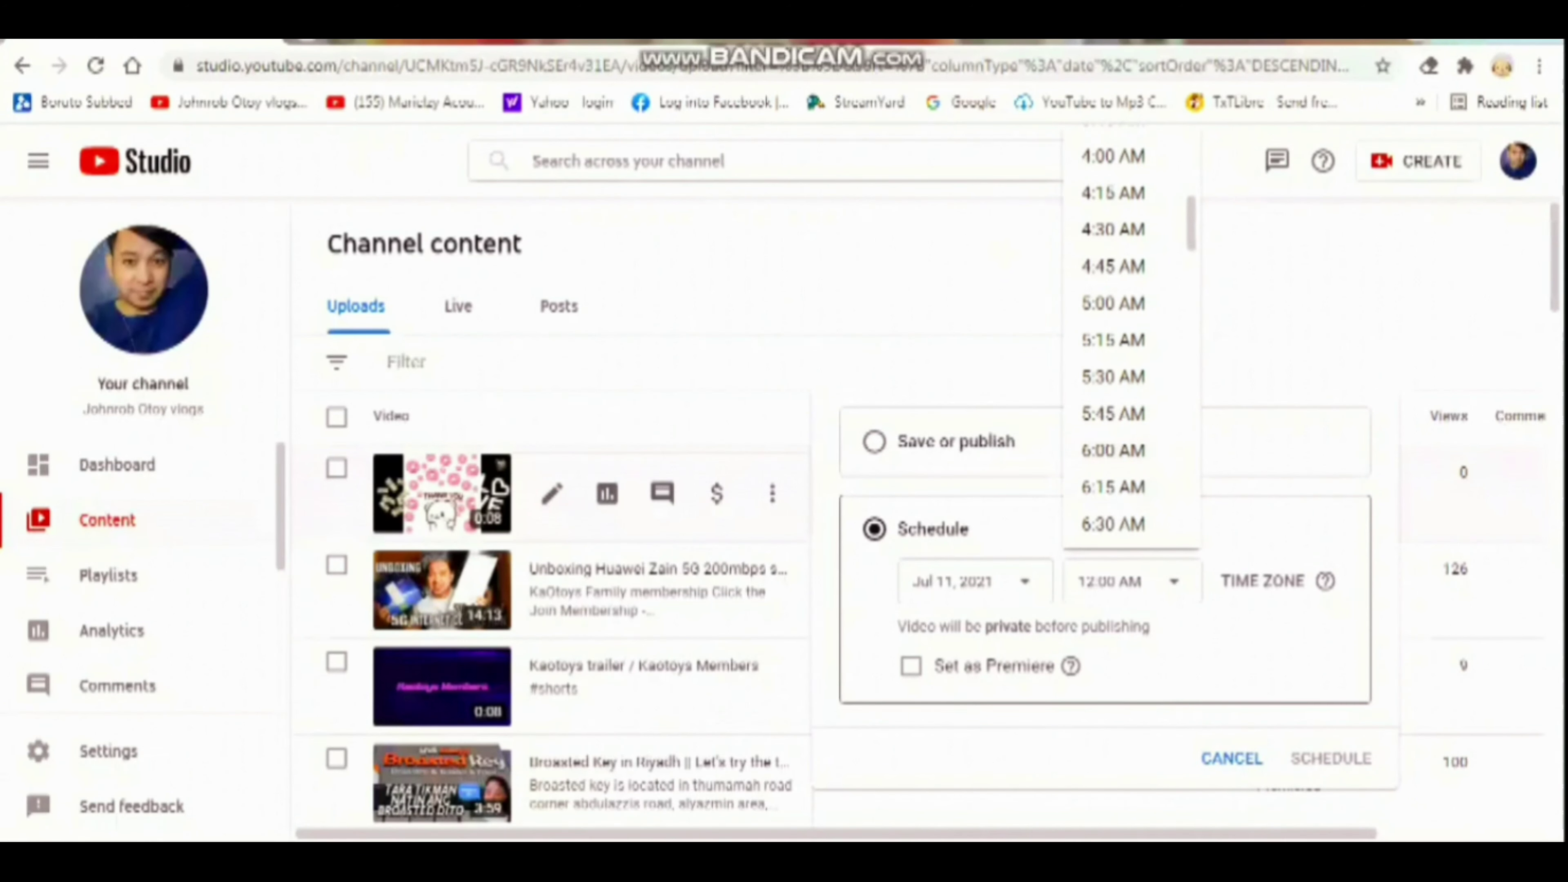
pyautogui.scroll(-4, 1130, 340)
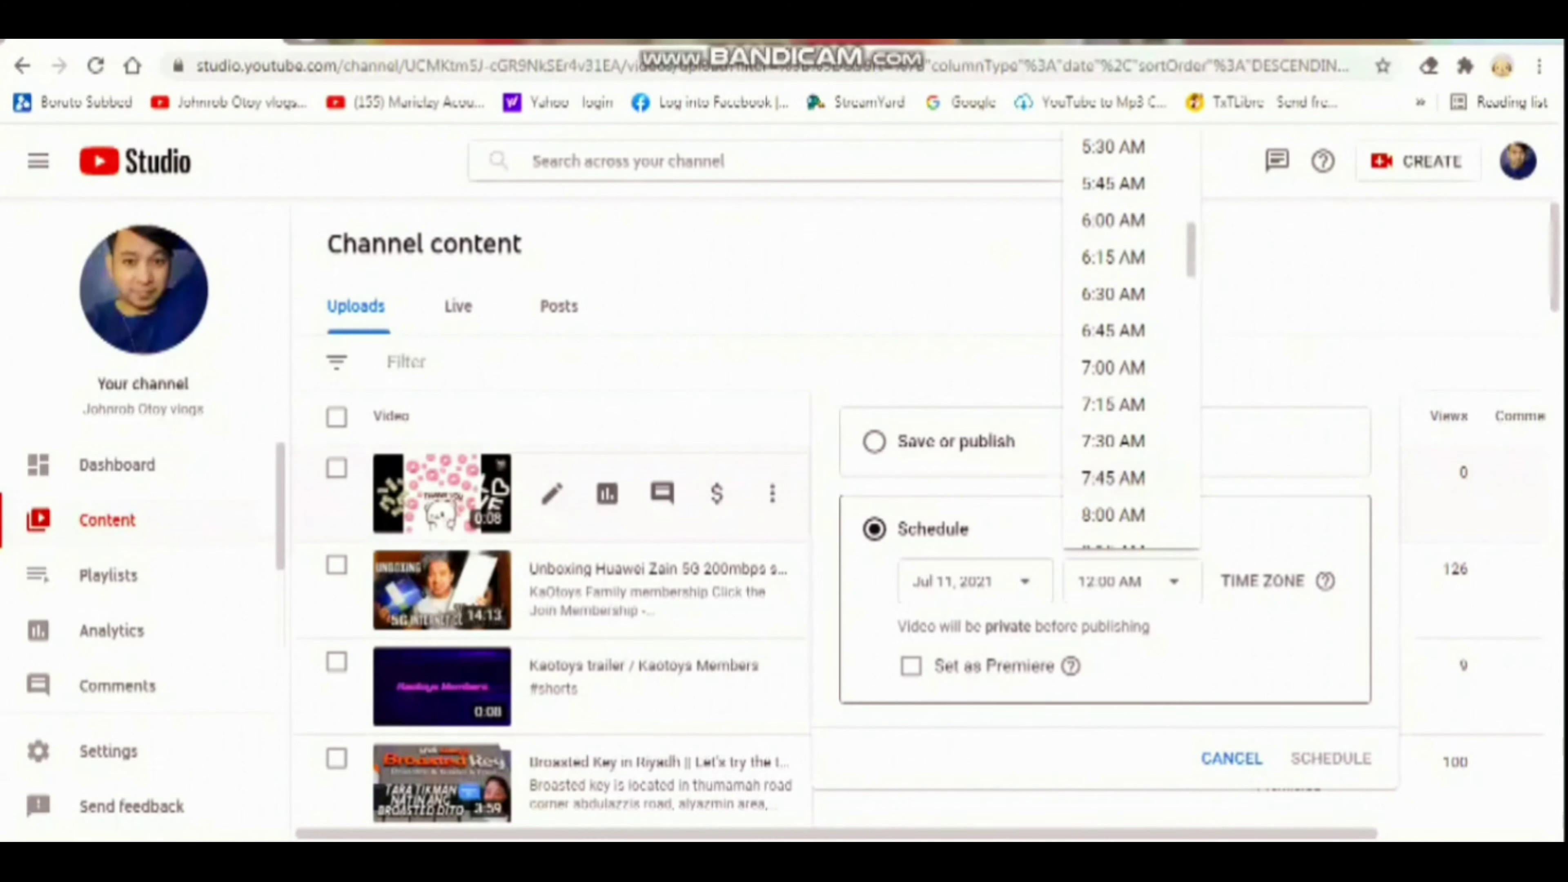
pyautogui.scroll(-9, 1130, 340)
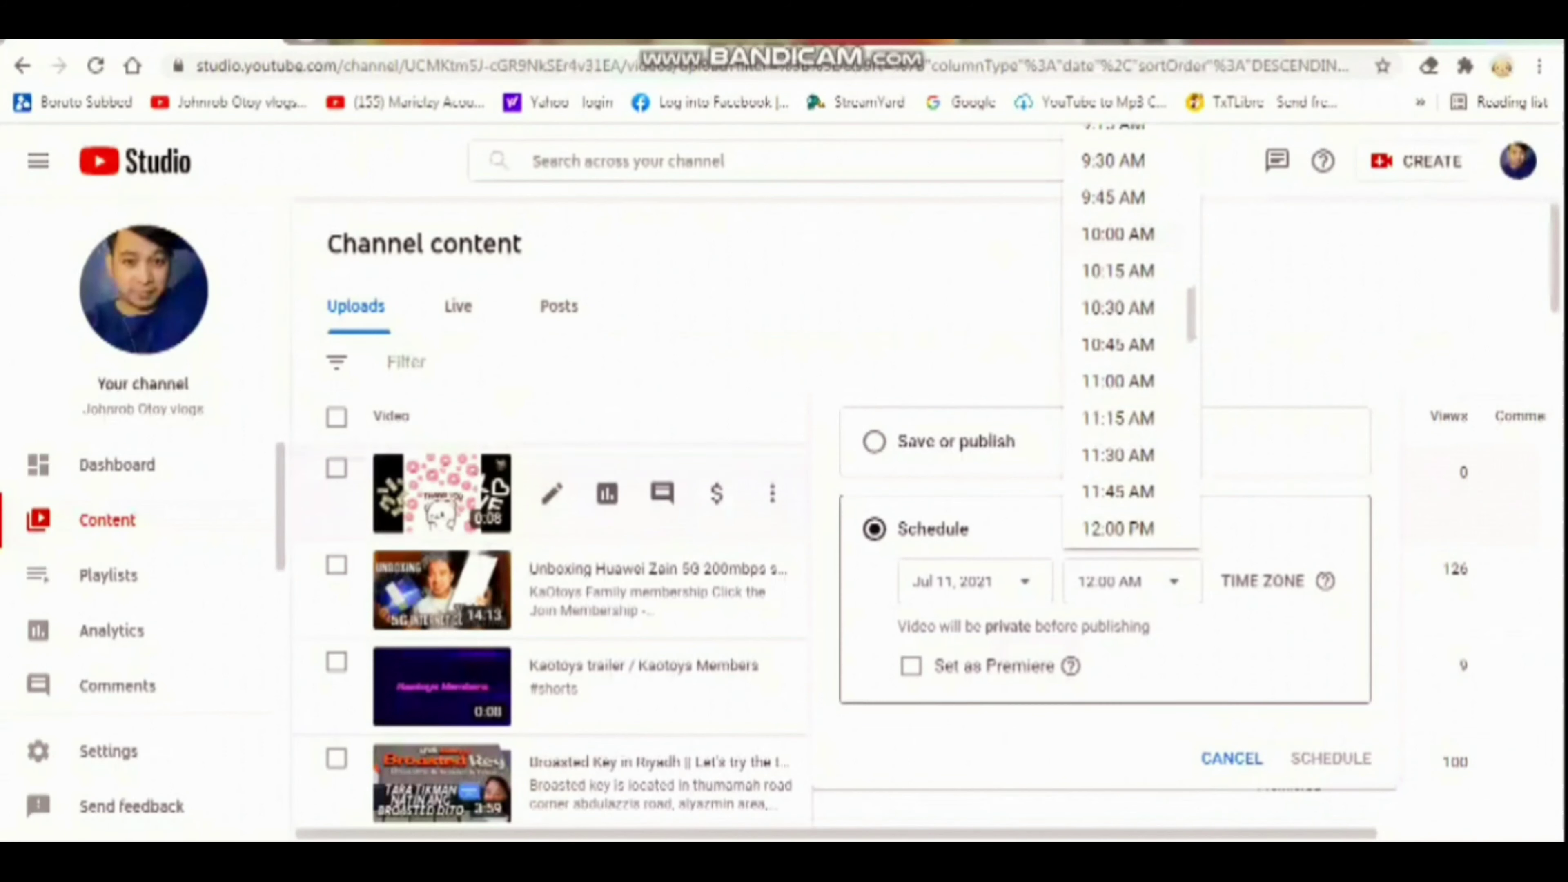
pyautogui.scroll(-6, 1129, 340)
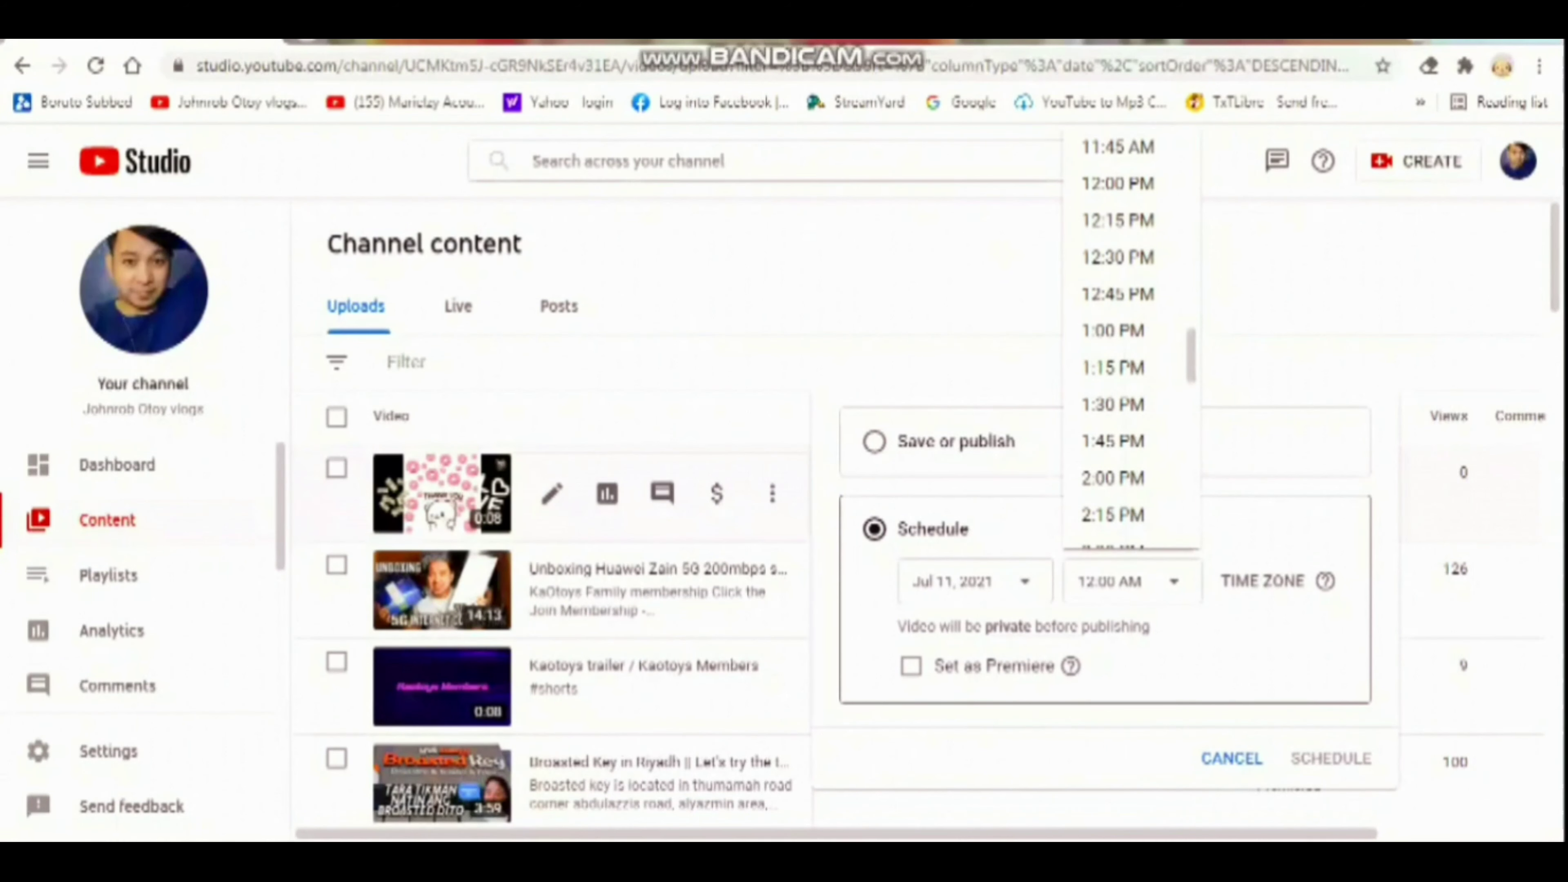
pyautogui.scroll(-4, 1130, 340)
pyautogui.scroll(-2, 1130, 340)
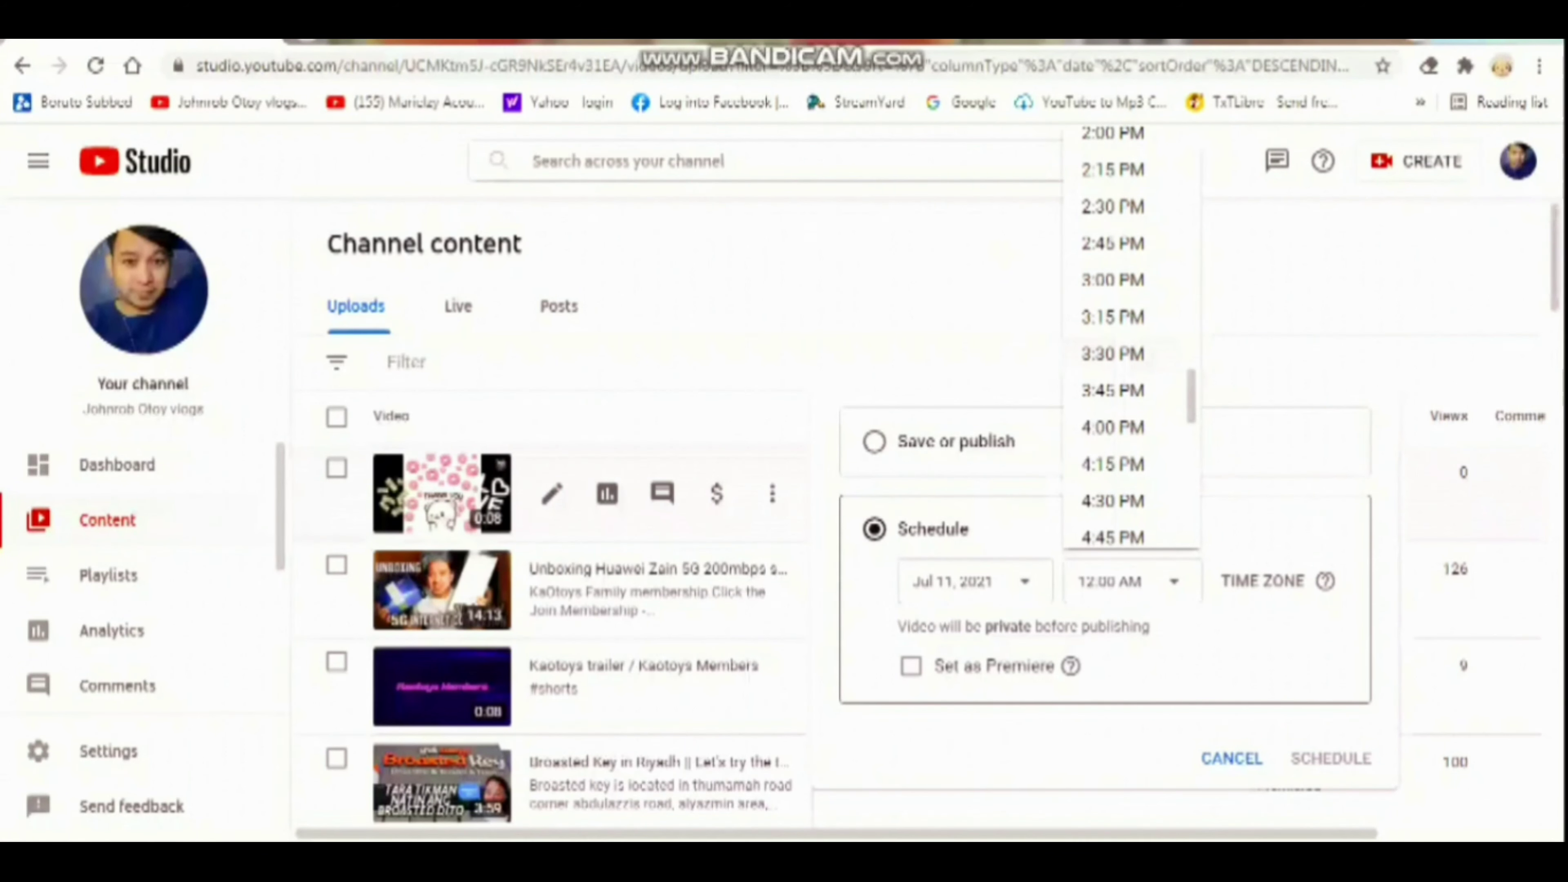
pyautogui.scroll(-5, 1130, 346)
pyautogui.scroll(-2, 1130, 346)
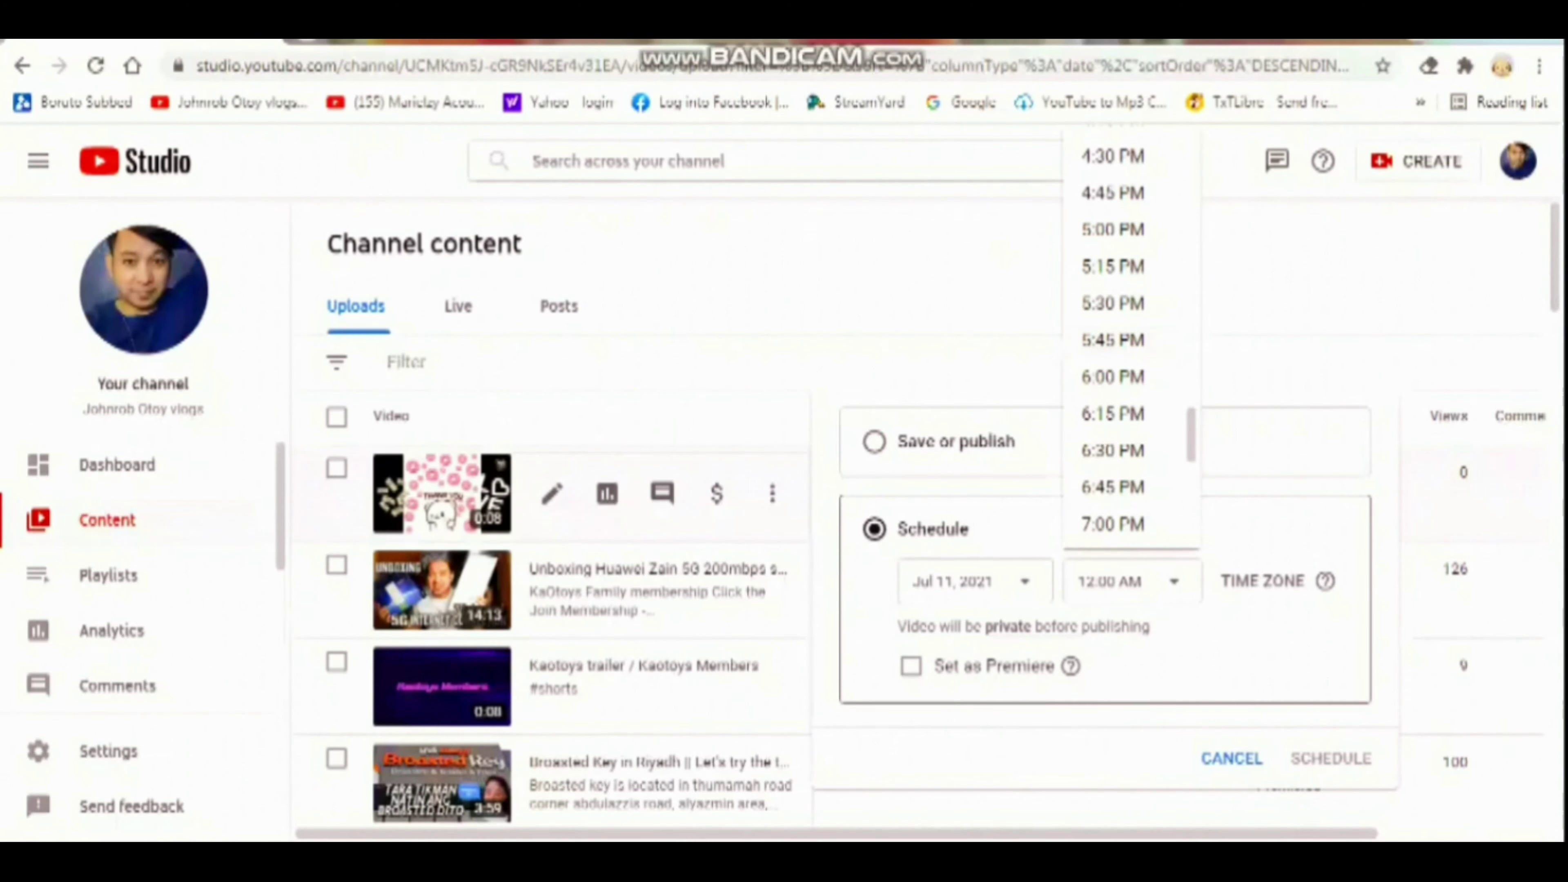
pyautogui.scroll(-2, 1130, 340)
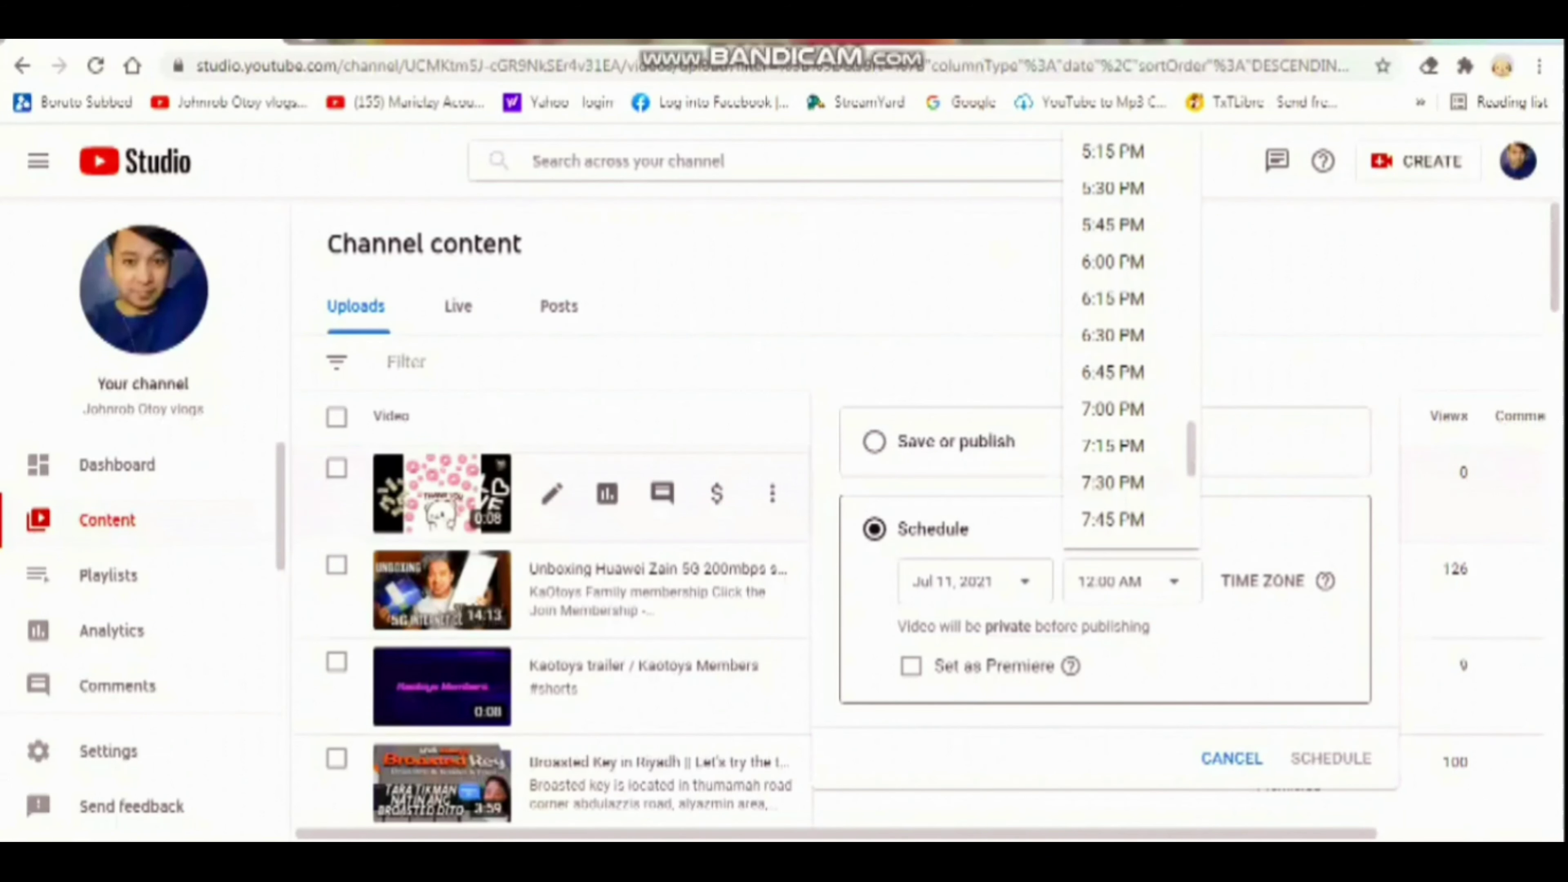
pyautogui.click(1112, 483)
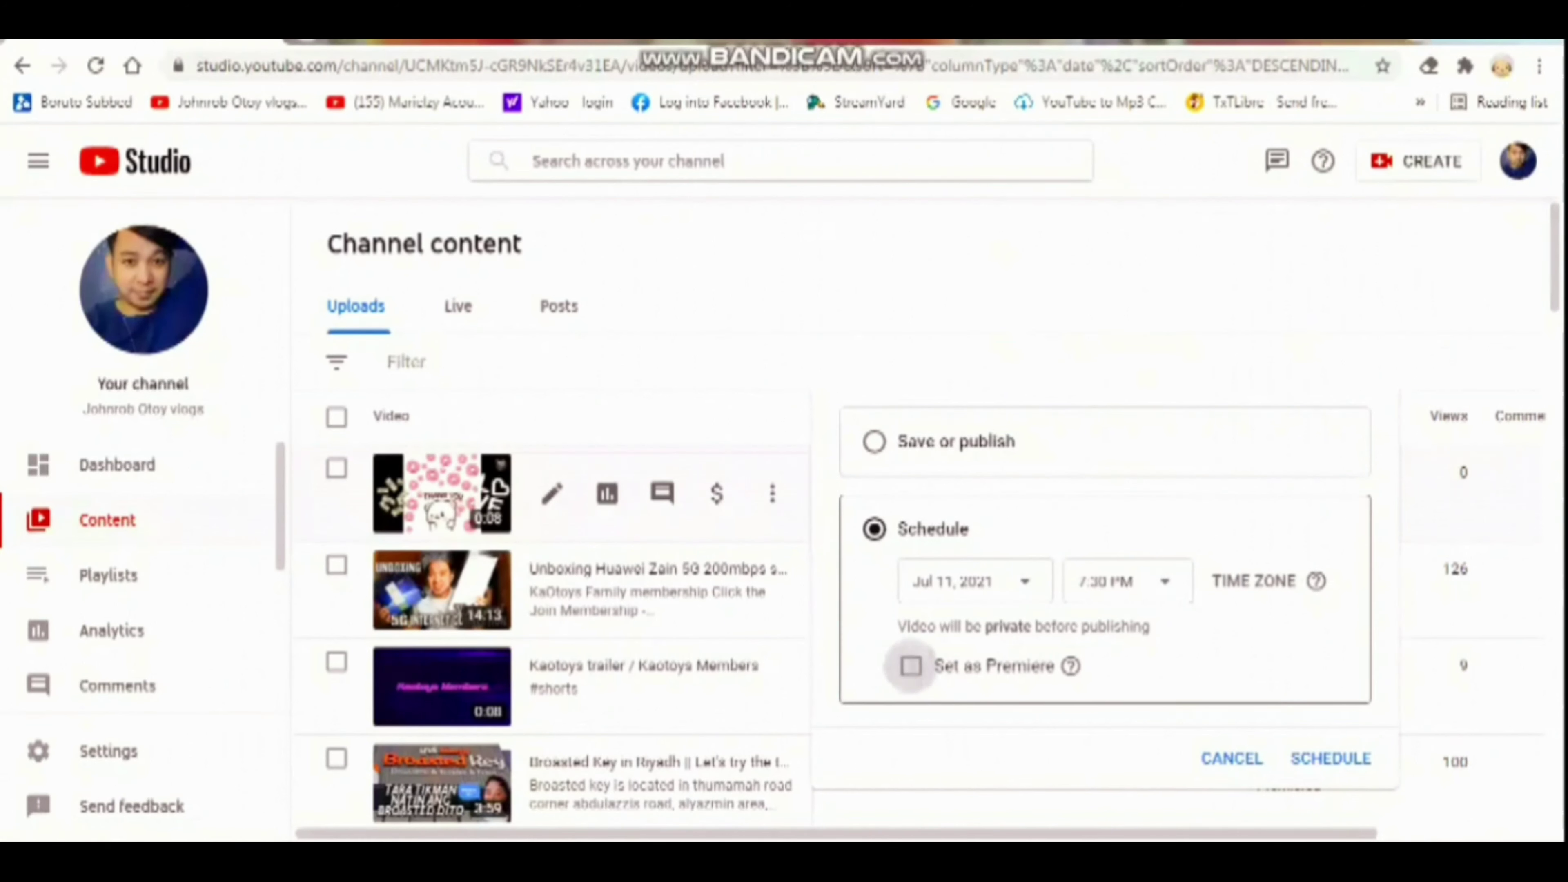
pyautogui.click(911, 666)
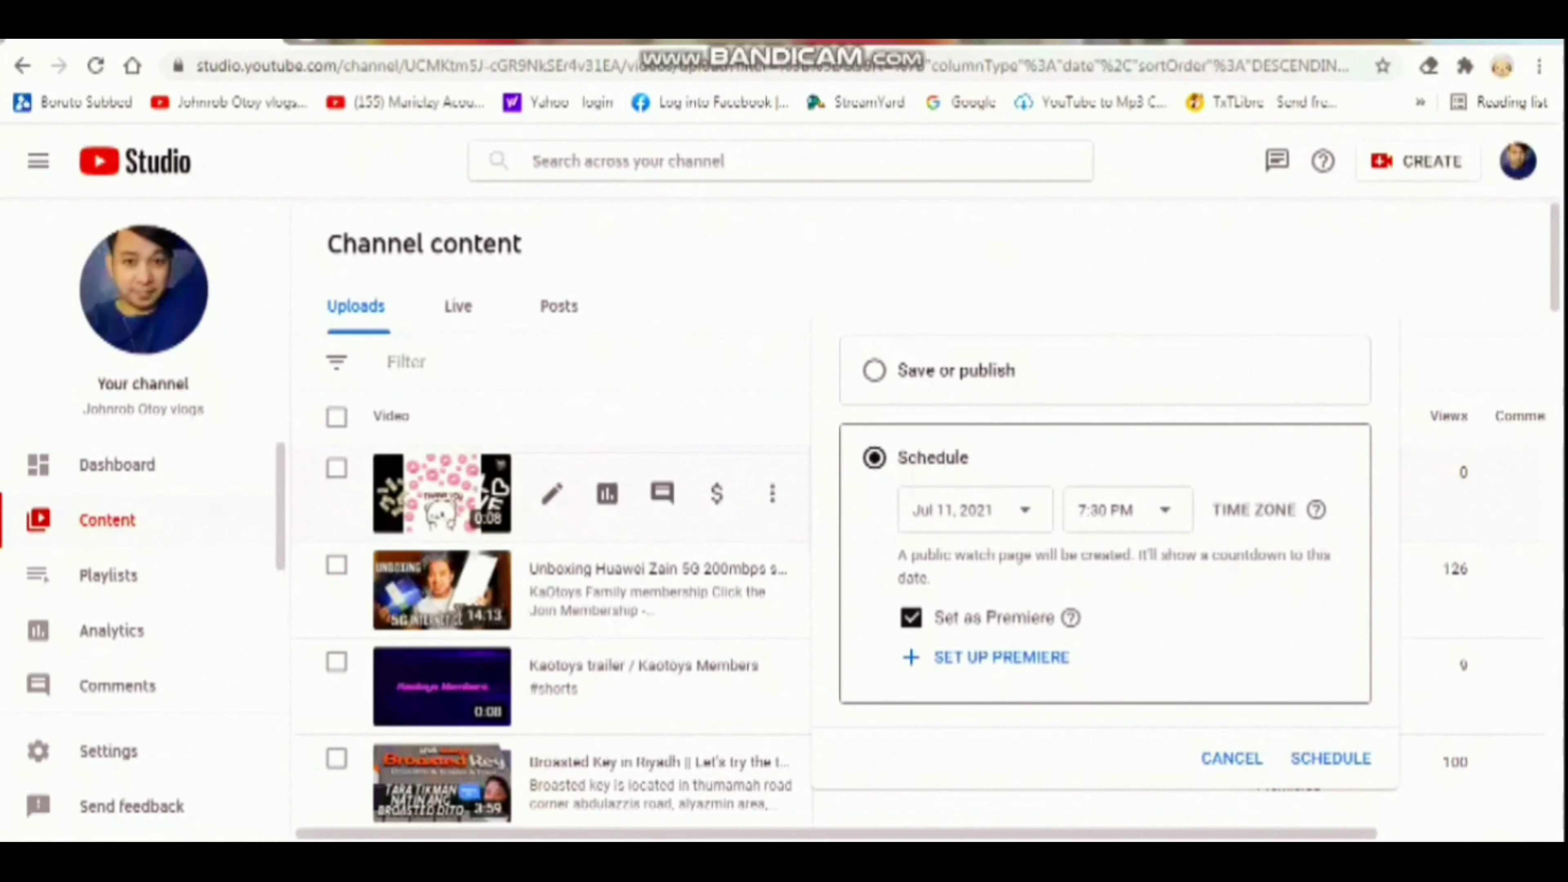